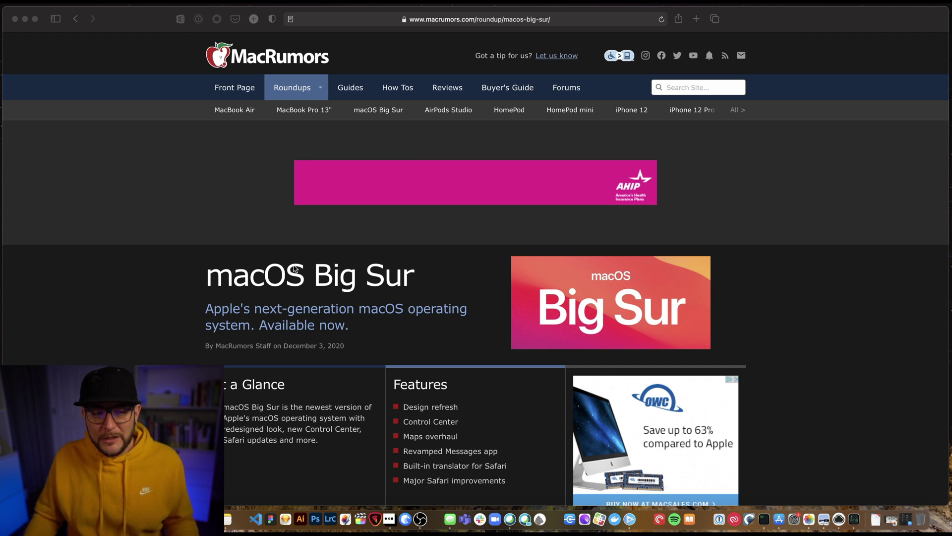
- Open the General settings in System Preferences and switch the appearance to Light and back to Dark
click(794, 519)
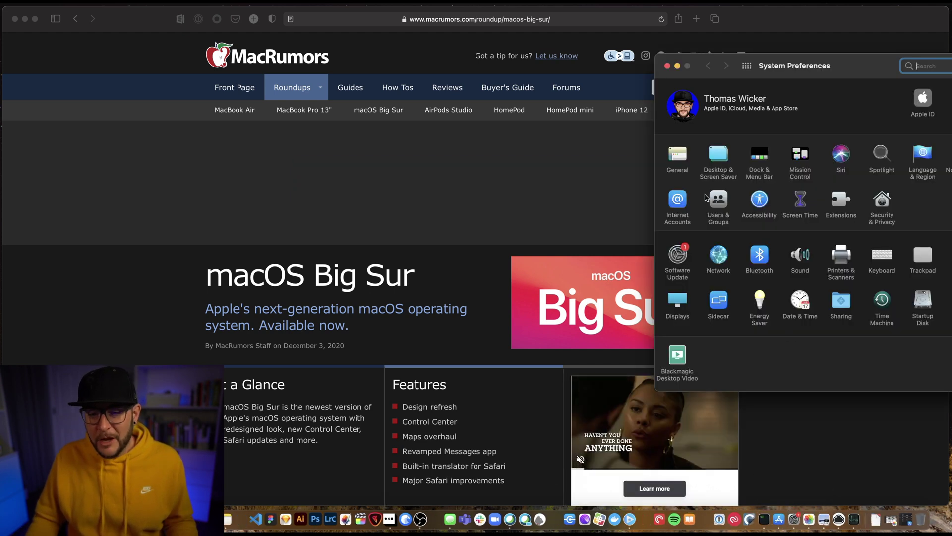
click(681, 158)
click(798, 105)
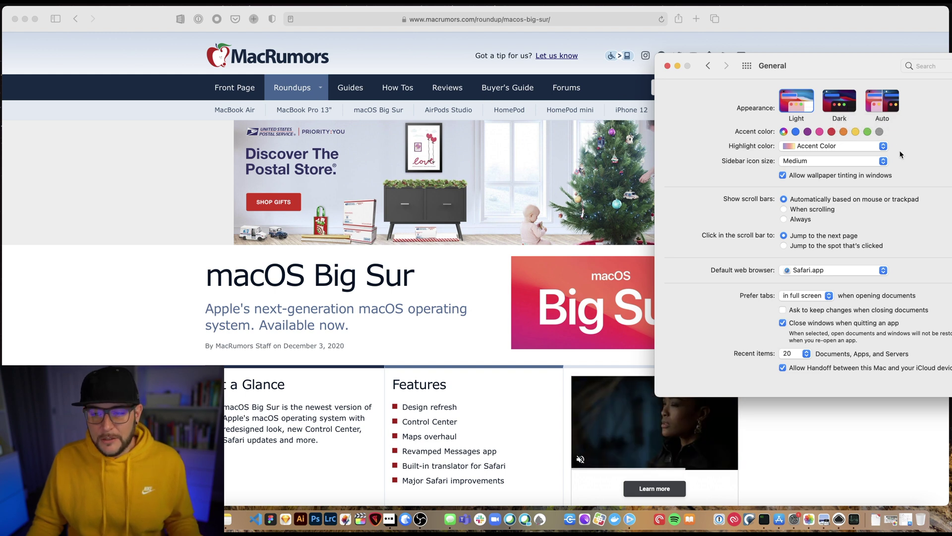
click(824, 105)
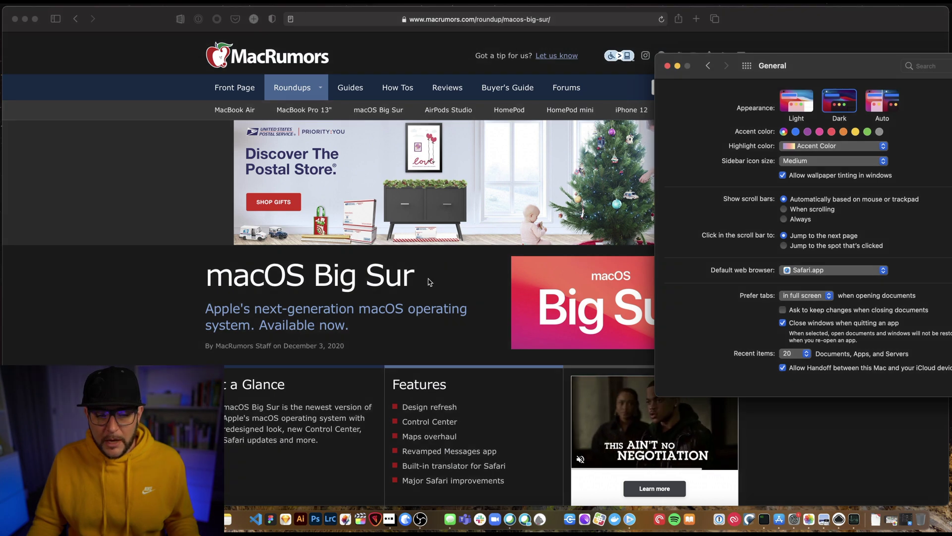
- Select the "macOS Big Sur" heading on the Safari page, and switch back to System Preferences to set the appearance to Light
click(429, 281)
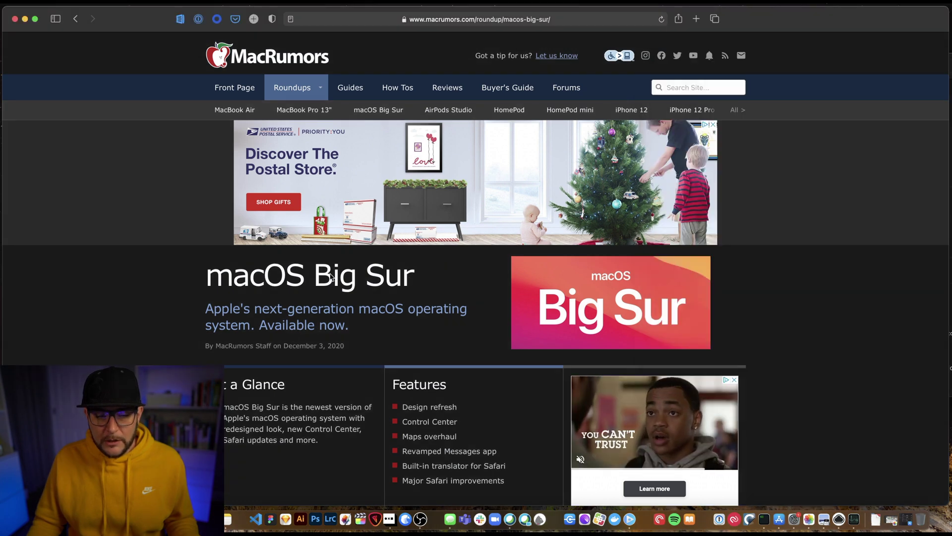
triple_click(235, 277)
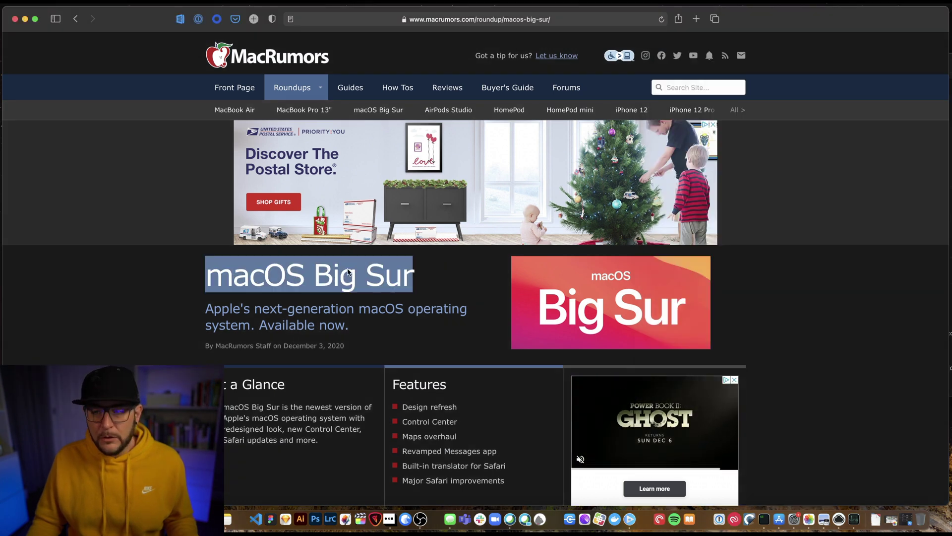
key(super+Tab)
click(796, 105)
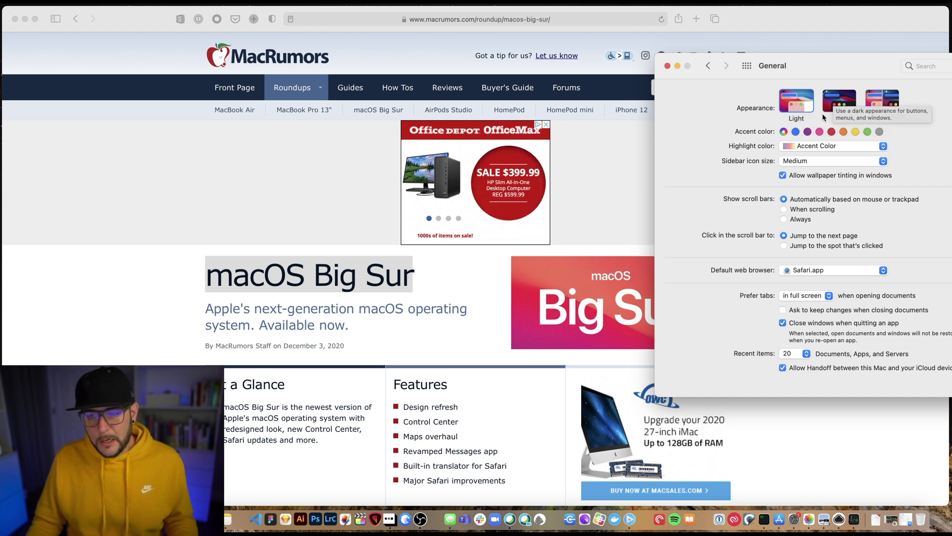
- Reopen the General settings from the preferences overview, set the appearance to Dark, and close System Preferences
click(746, 66)
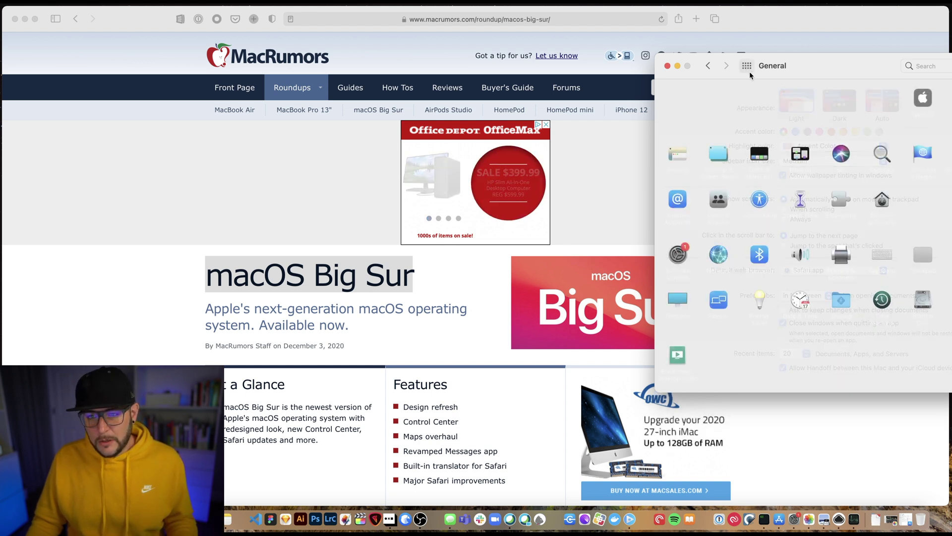
click(677, 153)
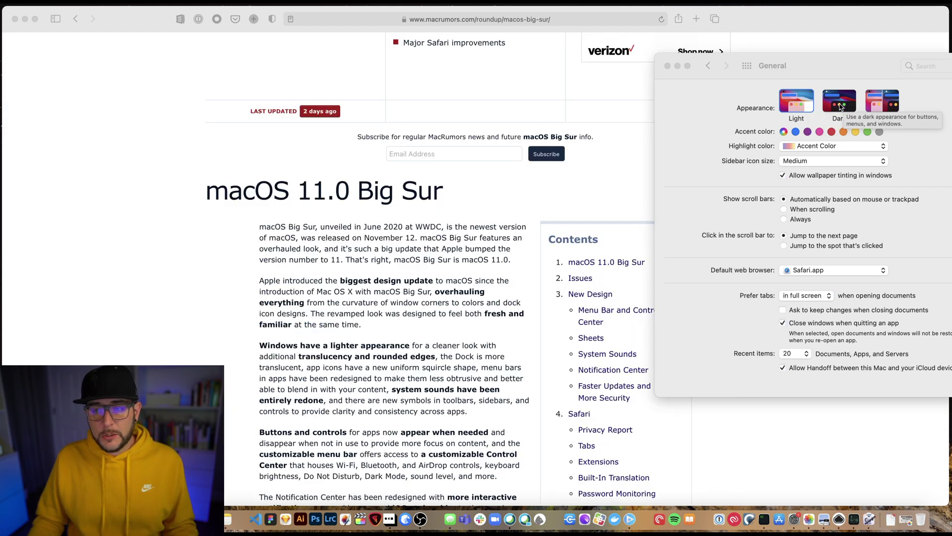
click(839, 102)
click(668, 66)
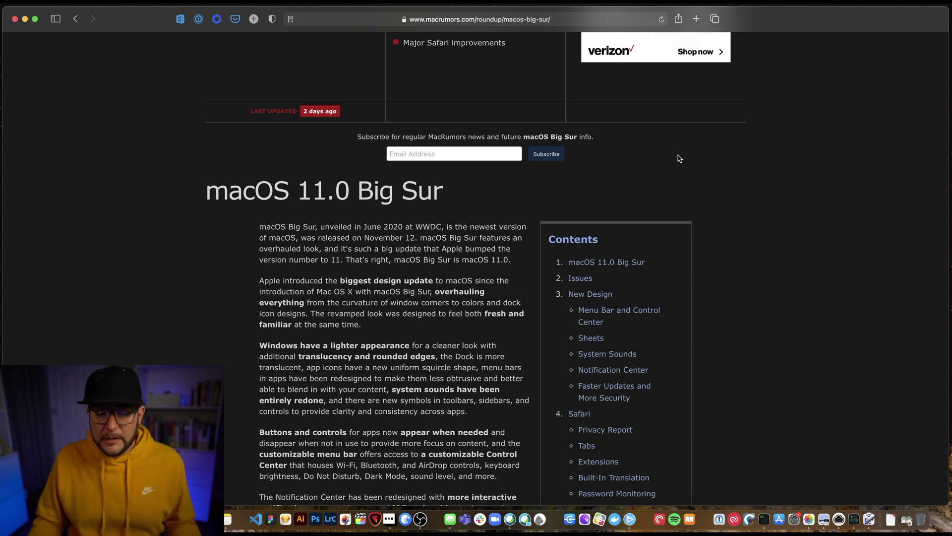
scroll(677, 166, up, 5)
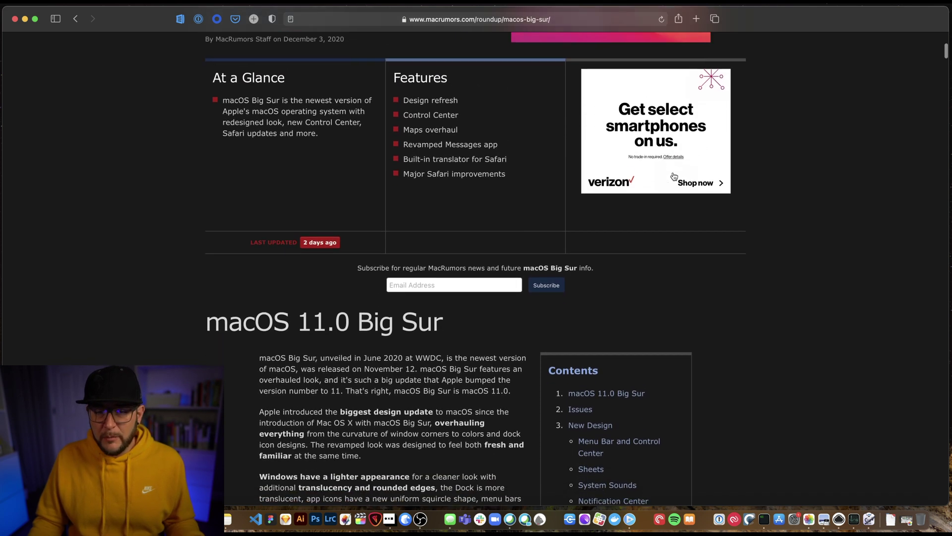
scroll(674, 177, down, 5)
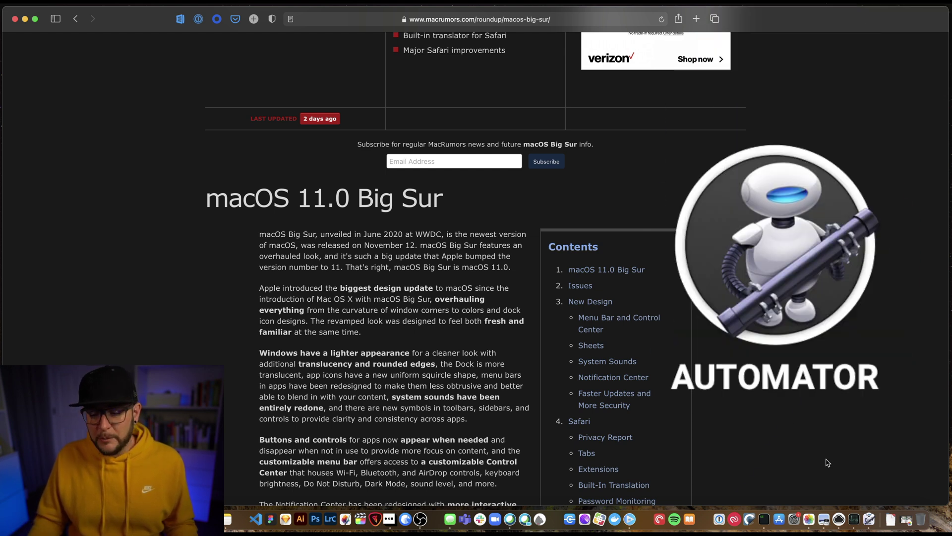
- Launch Automator and create a new Quick Action document
click(869, 519)
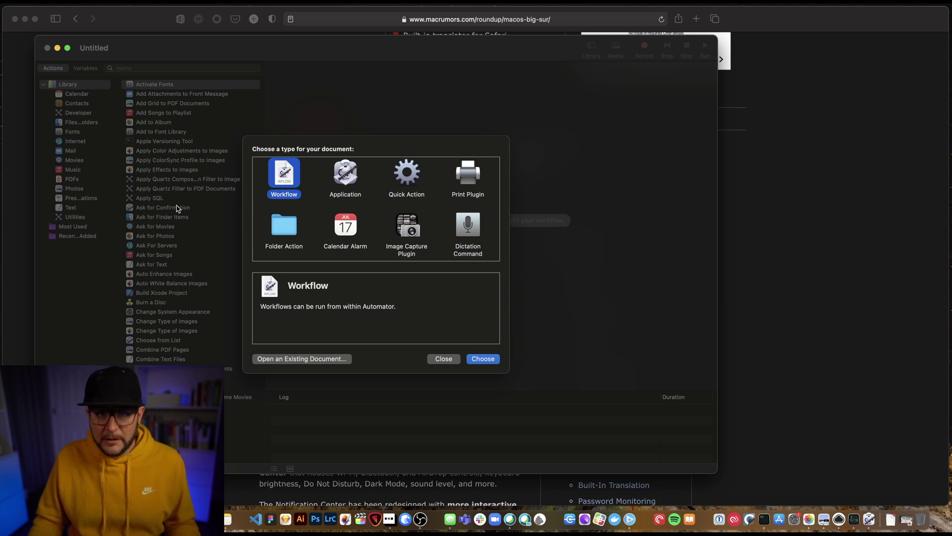
click(416, 181)
click(494, 360)
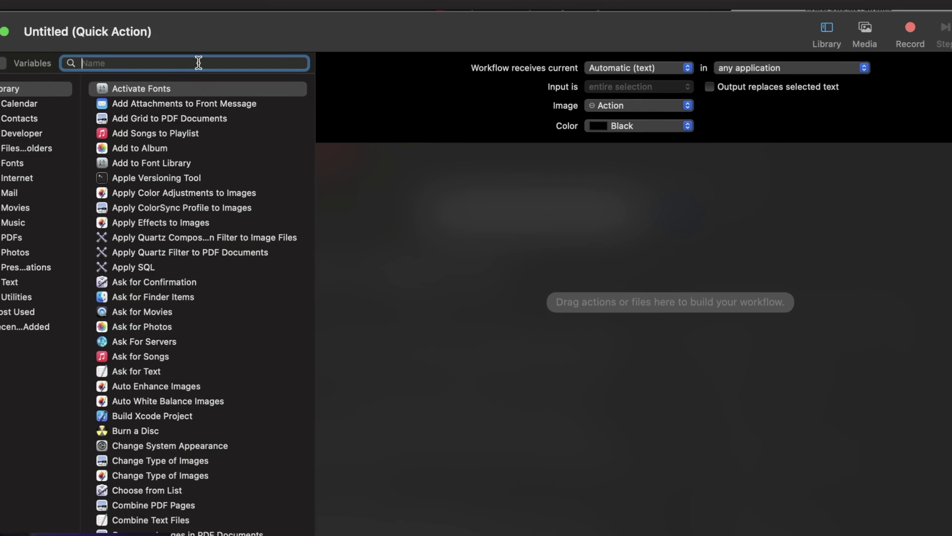
- Search the action library for "change" and add the Change System Appearance action to the workflow
text(change)
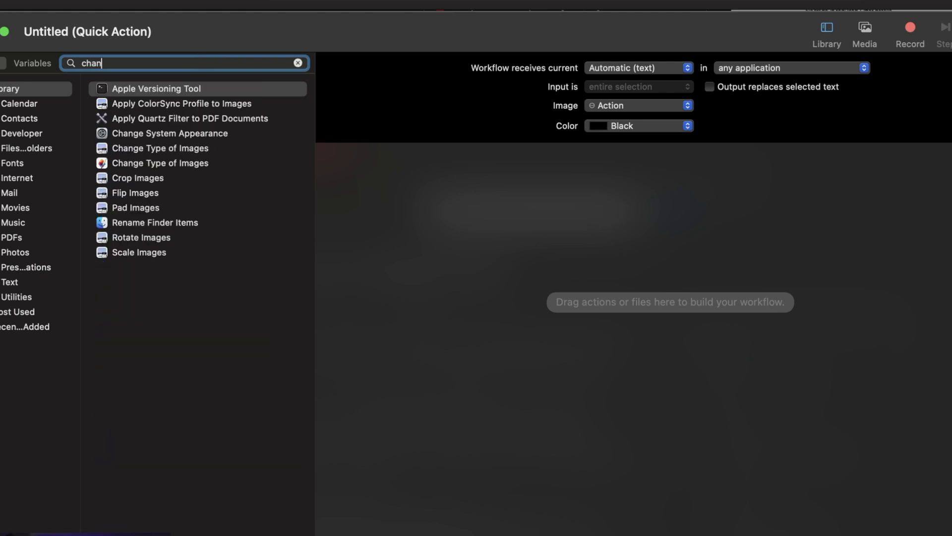
click(203, 132)
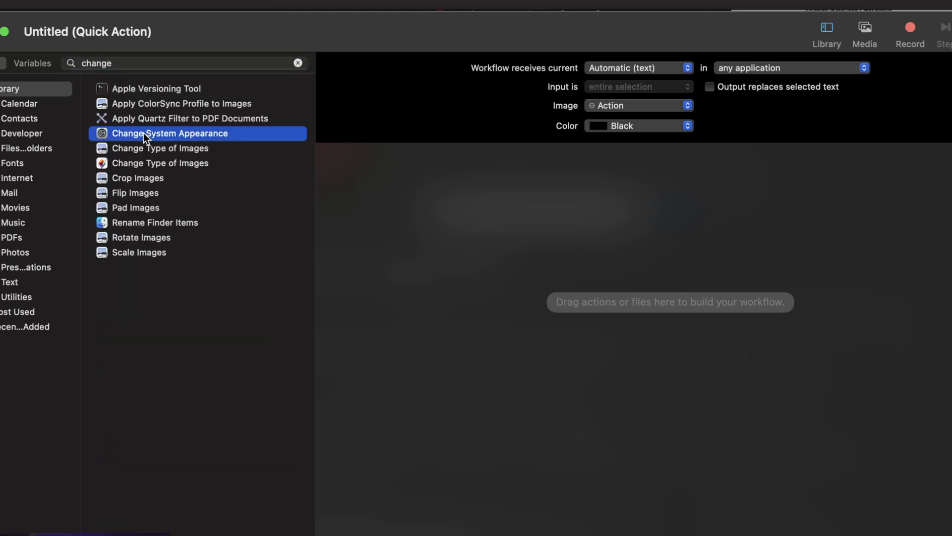
drag(144, 132, 675, 220)
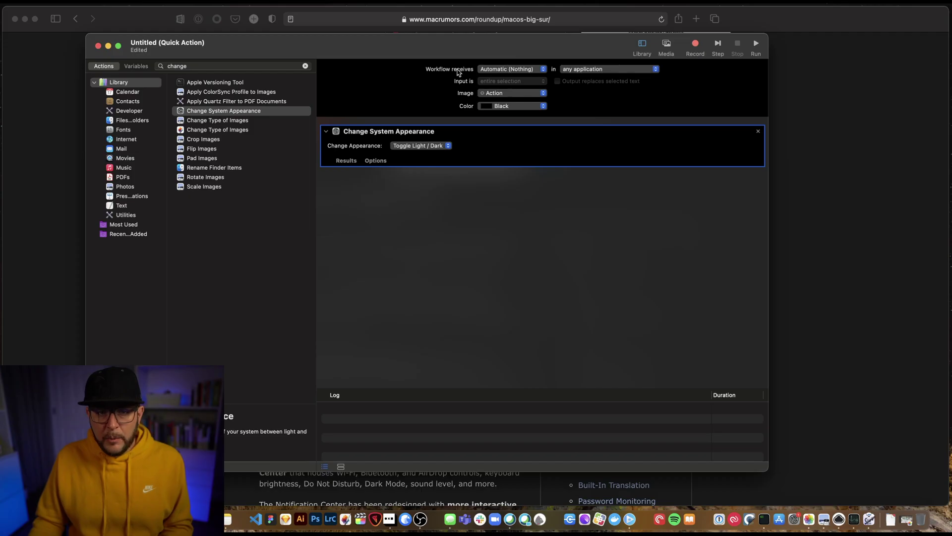
- Configure the workflow to receive no input in any application
click(620, 68)
click(513, 270)
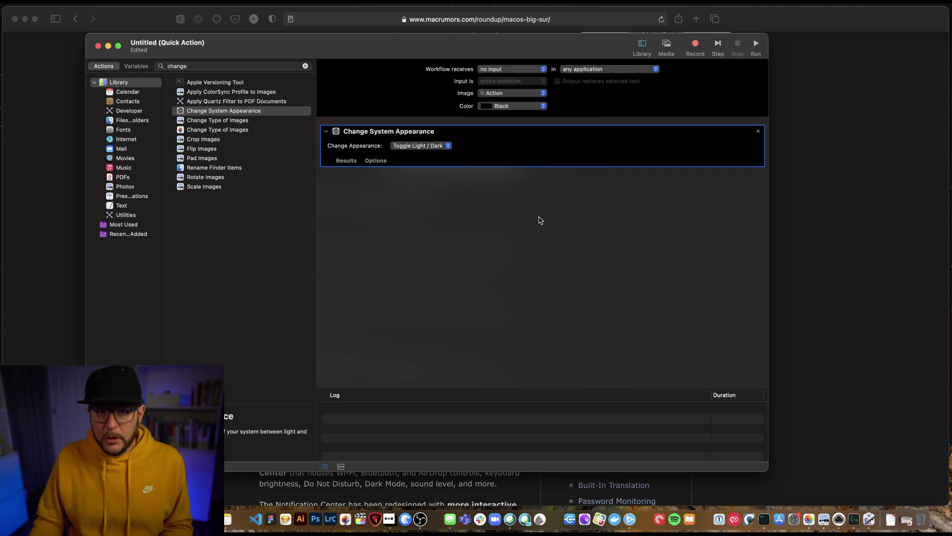
click(511, 69)
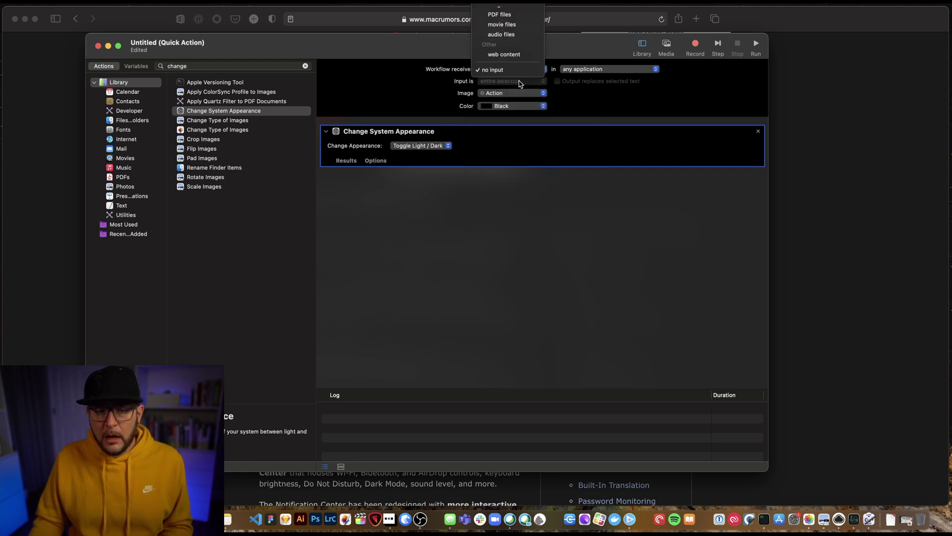
click(585, 87)
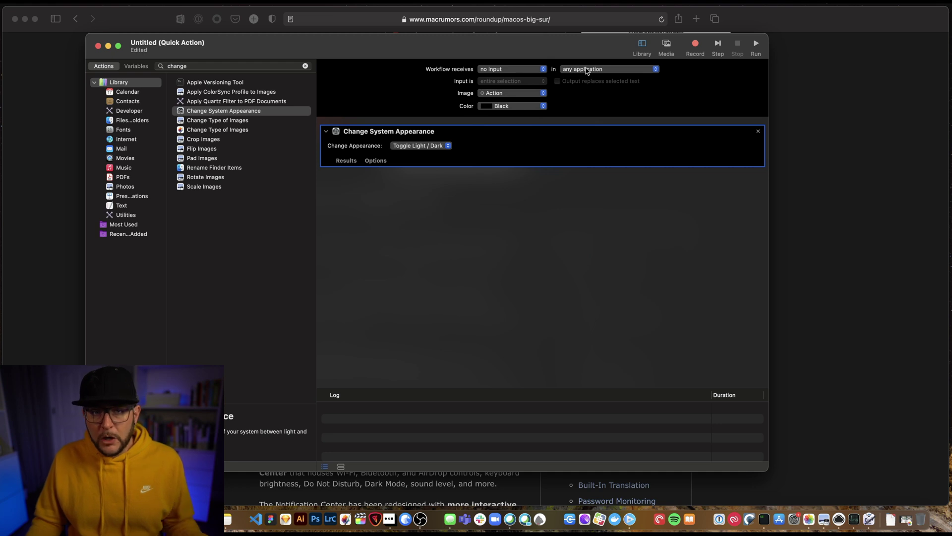
click(586, 70)
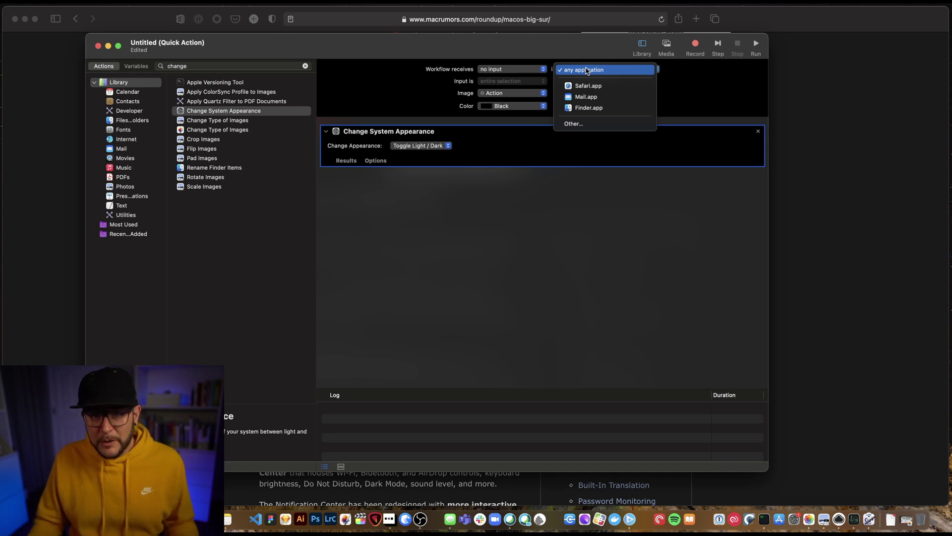
click(586, 70)
- Set the quick action's image to Brightness
click(541, 94)
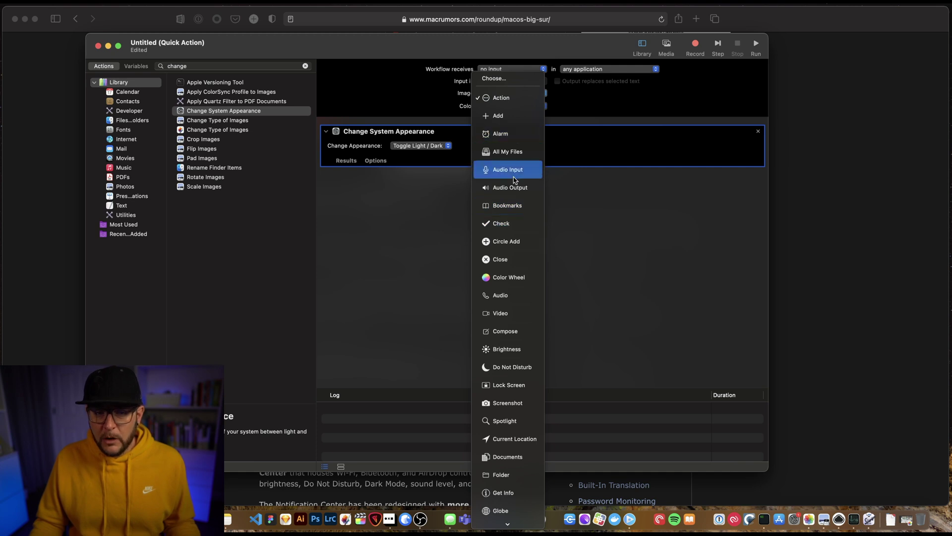
scroll(513, 248, down, 1)
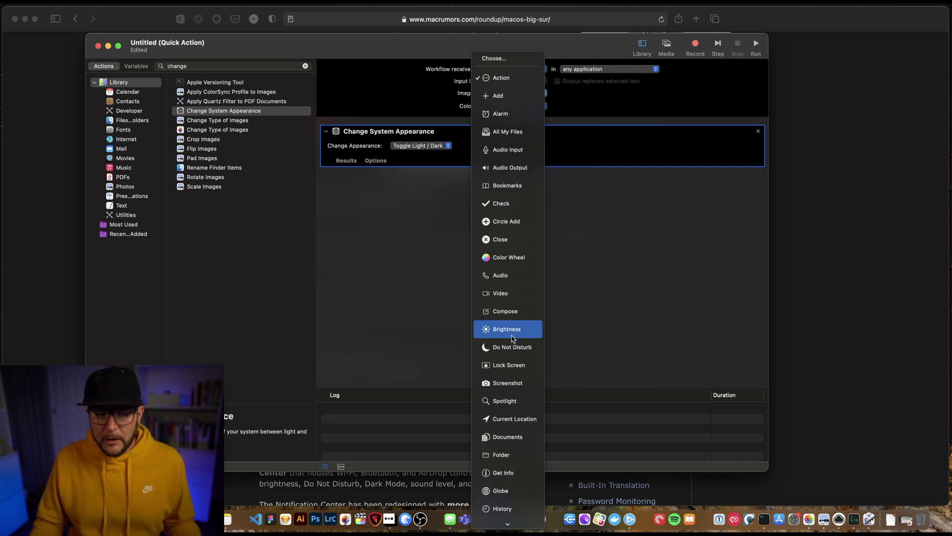
click(508, 331)
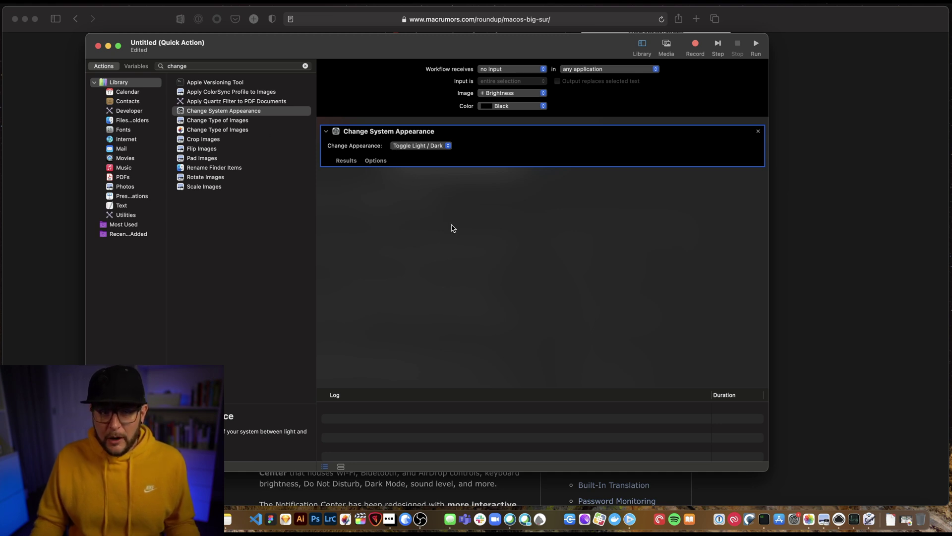
click(537, 297)
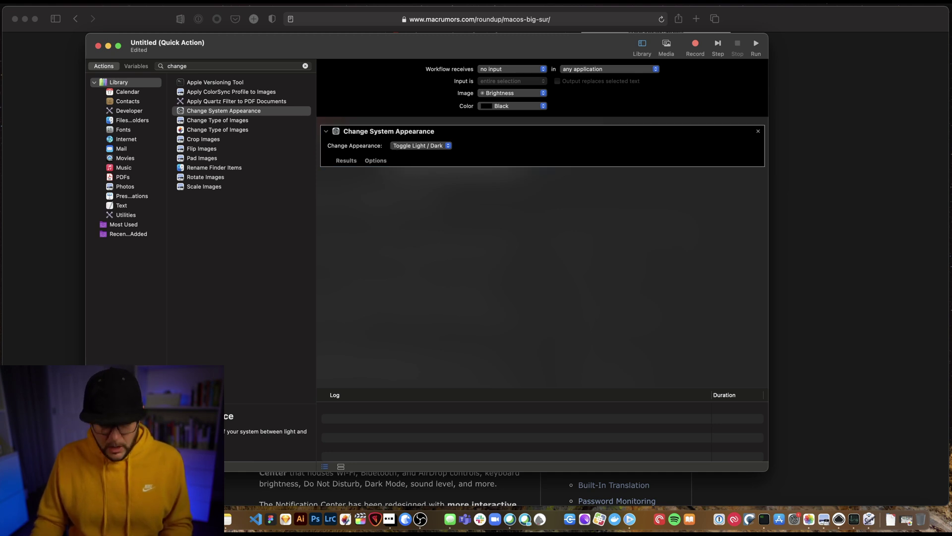
- Save the quick action as Toggle-light-dark
key(super+s)
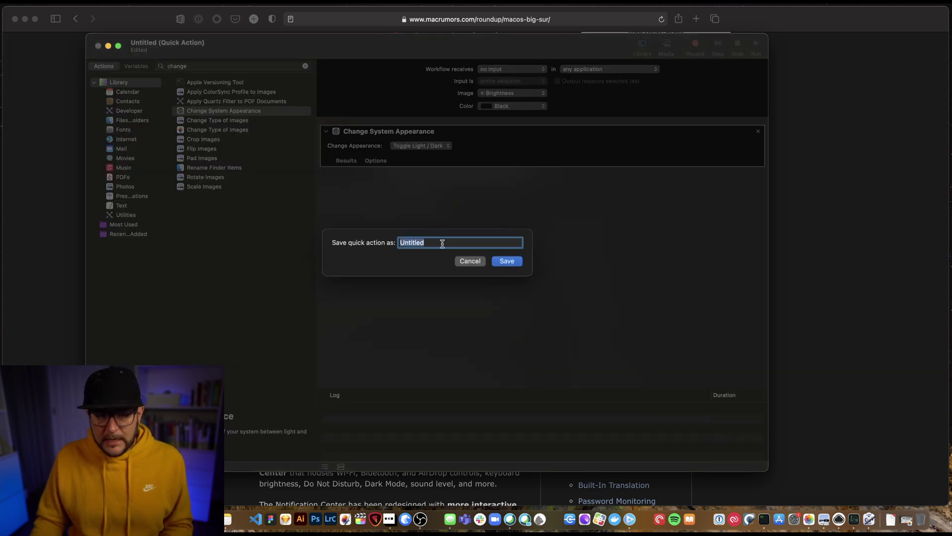
text(Toggle)
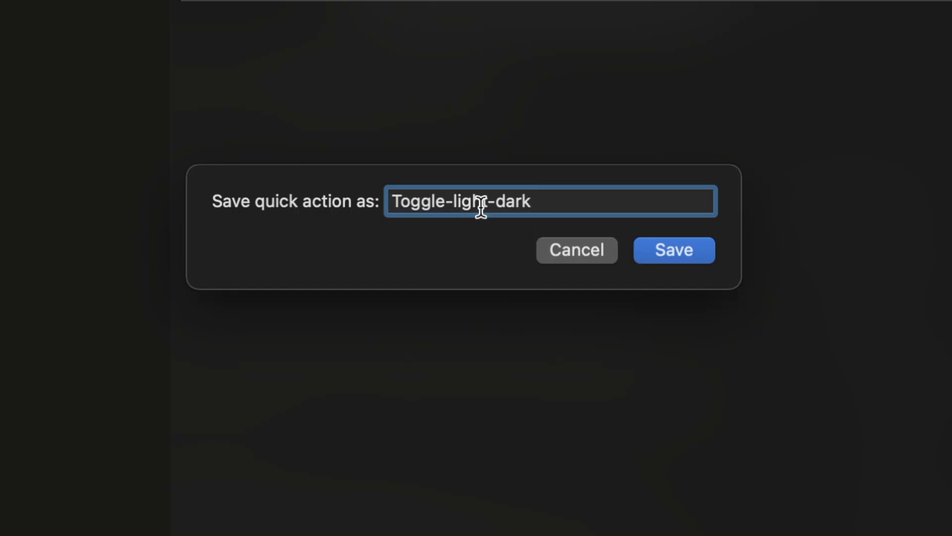
click(424, 243)
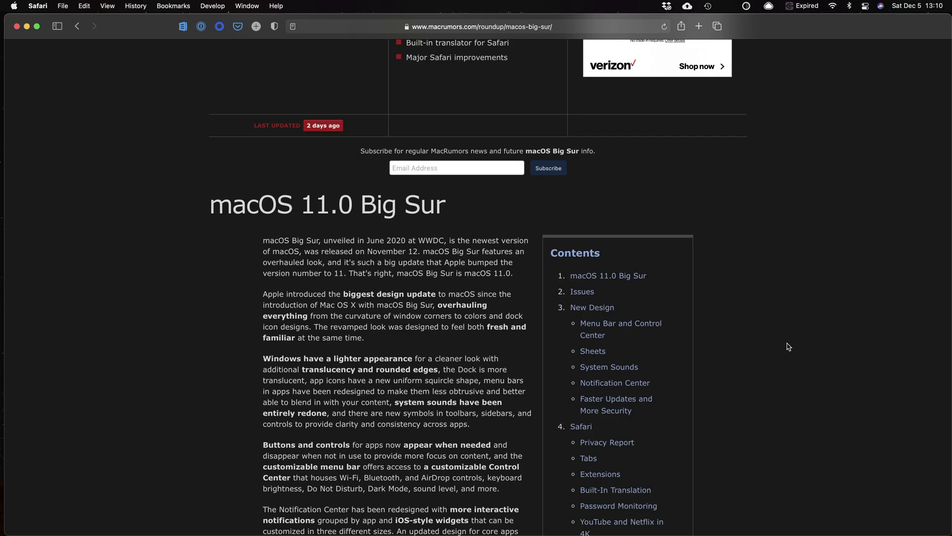
- Test the Toggle-light-dark service from Safari by running it twice, switching the system appearance to Light and back to Dark
click(46, 6)
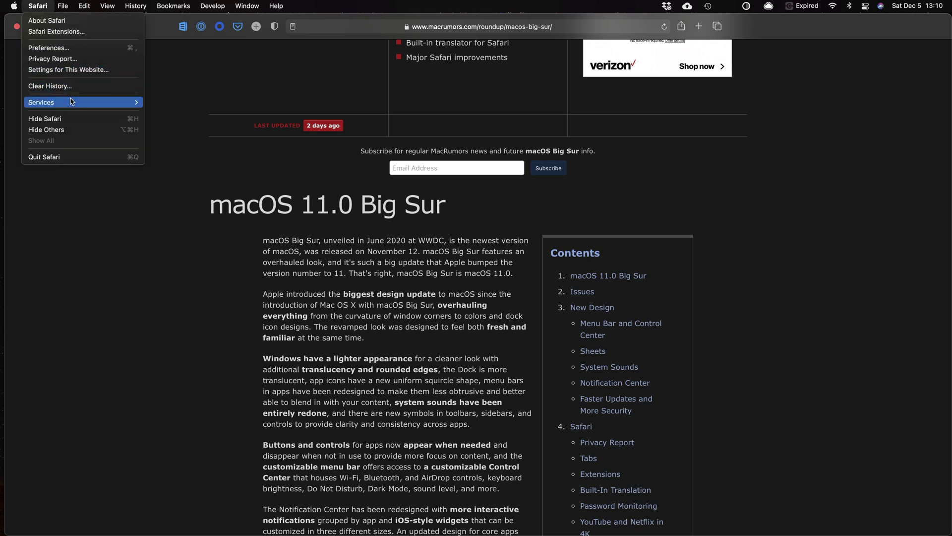
mouse_move(57, 102)
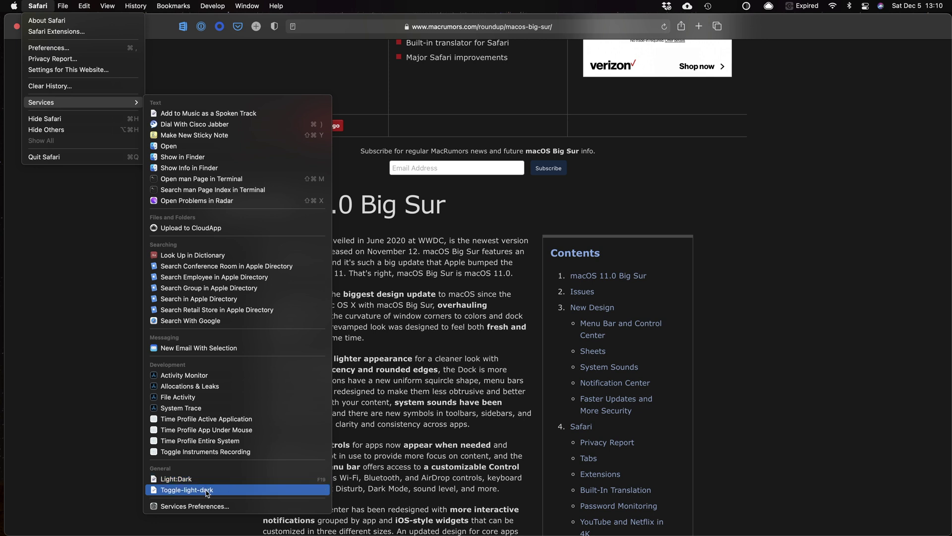
click(209, 490)
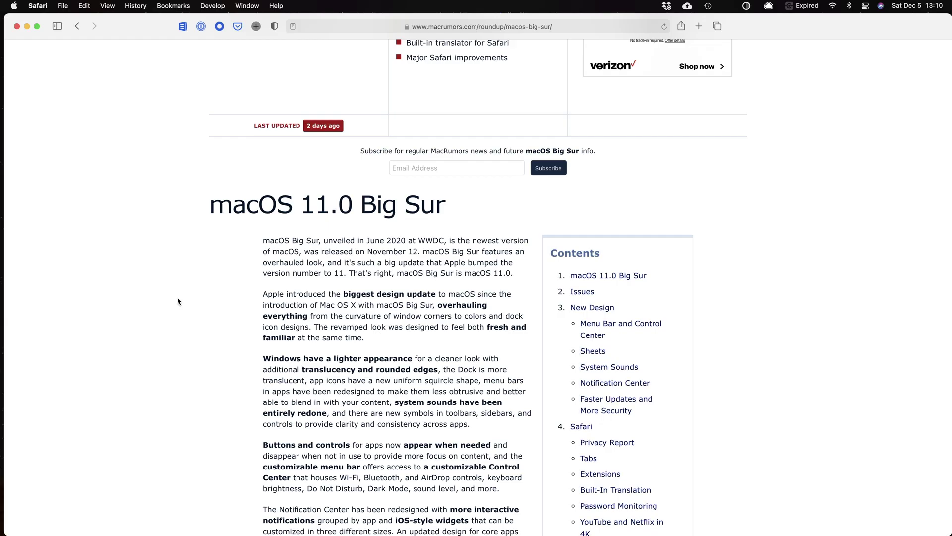
click(38, 6)
mouse_move(65, 101)
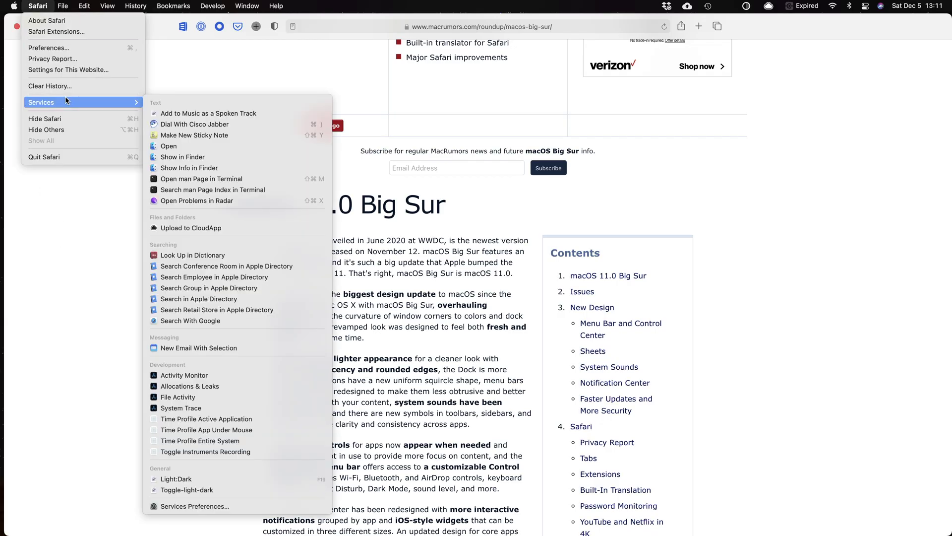
click(199, 491)
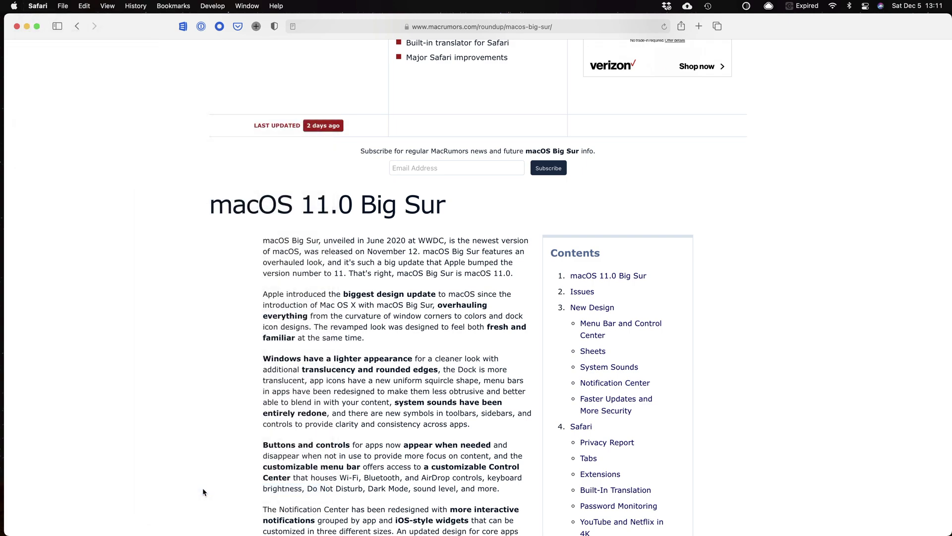
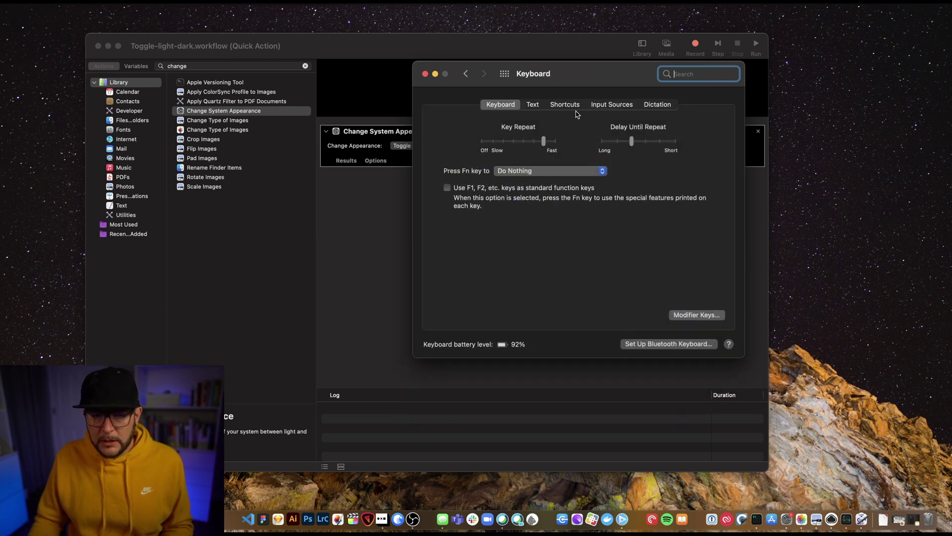
- Open the App Shortcuts list in the Keyboard settings of System Preferences
click(504, 73)
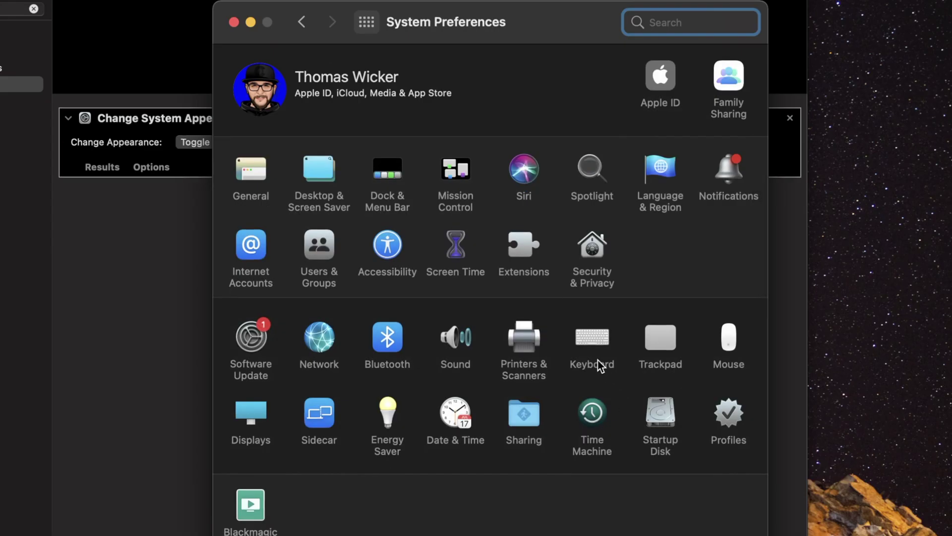
click(594, 334)
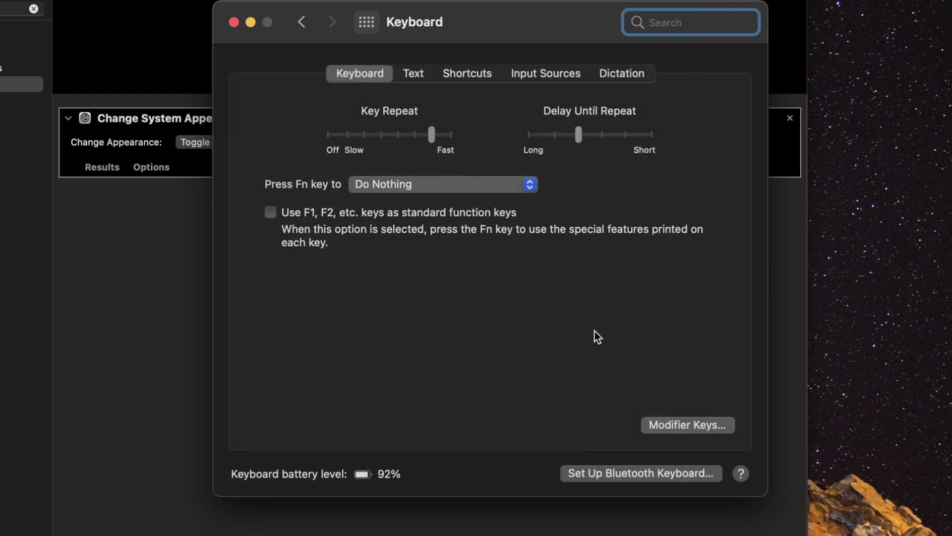
click(469, 77)
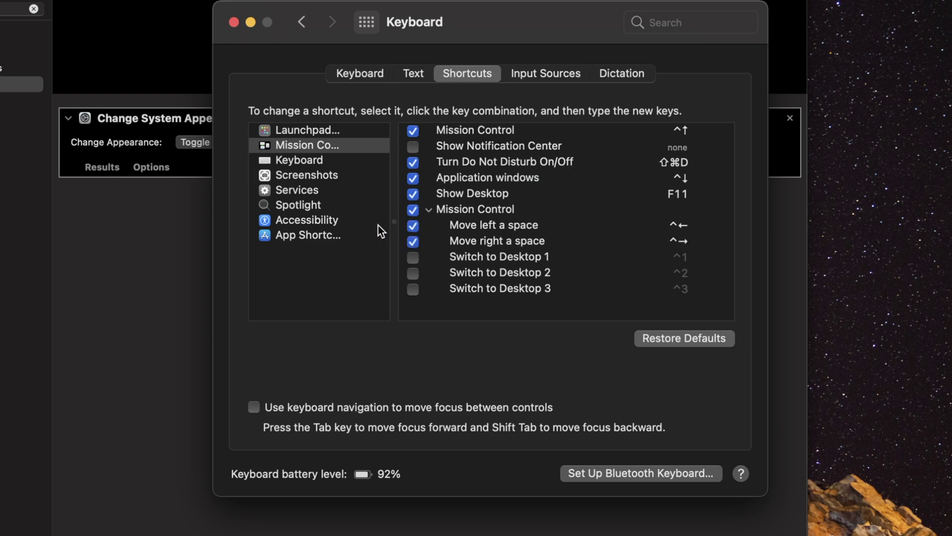
click(316, 234)
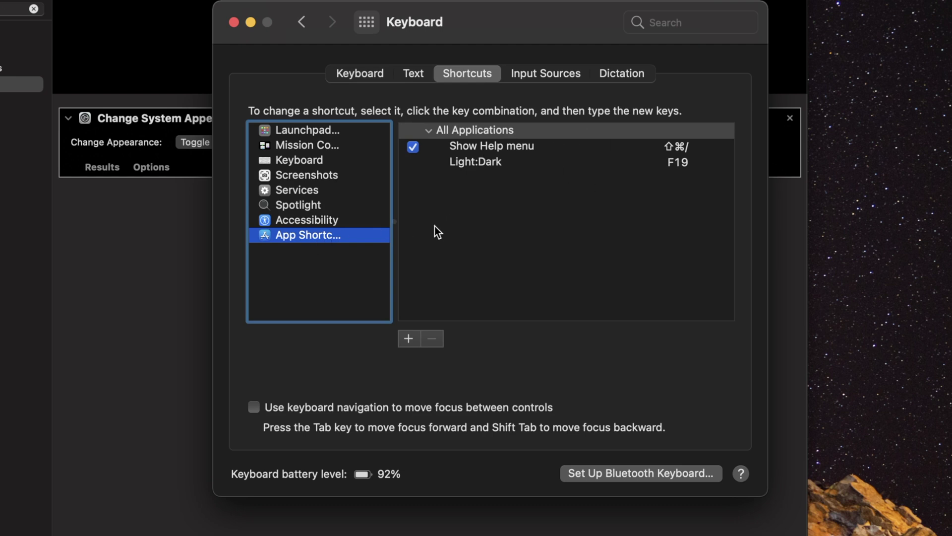
- Add an all-applications shortcut for the menu title Toggle-light-dark, assigned to Shift+Command+D
click(409, 338)
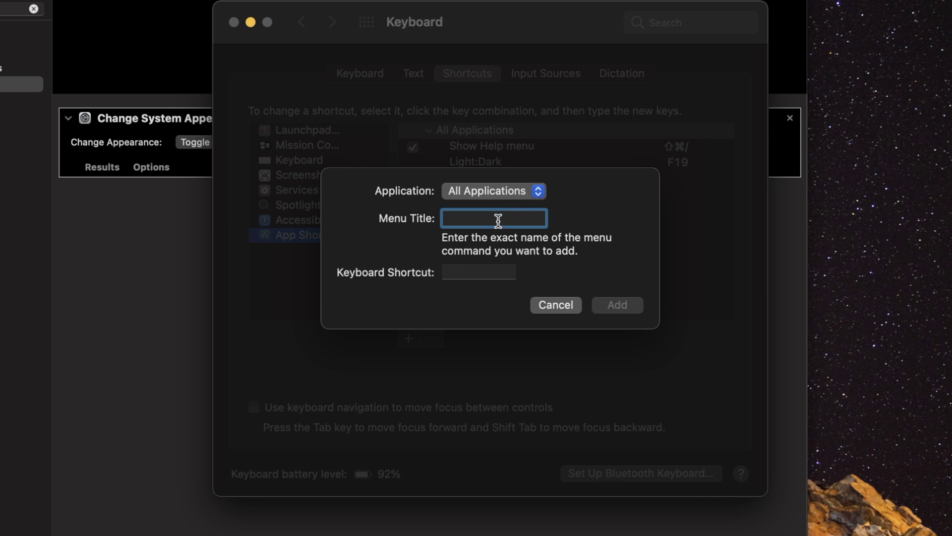
text(Toggle-dark-light)
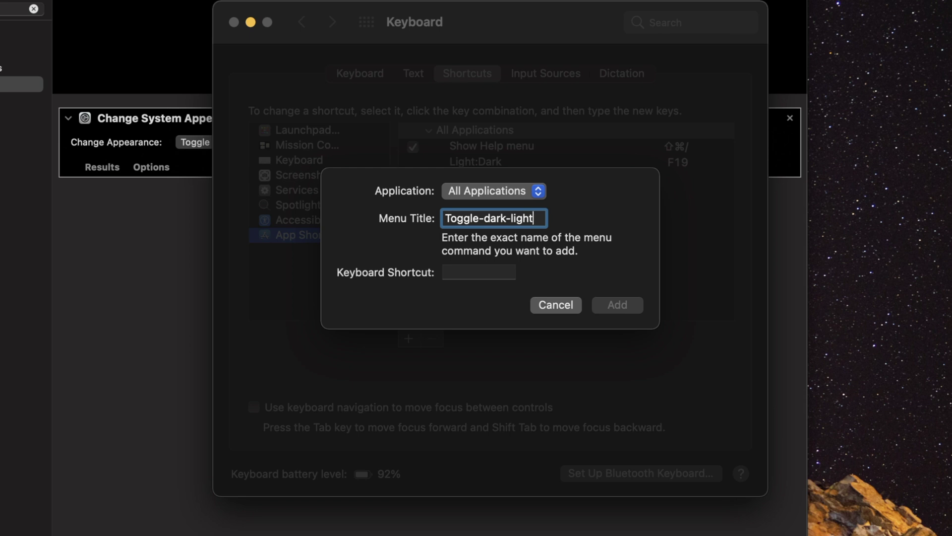
drag(484, 217, 536, 217)
text(light-dark)
click(468, 273)
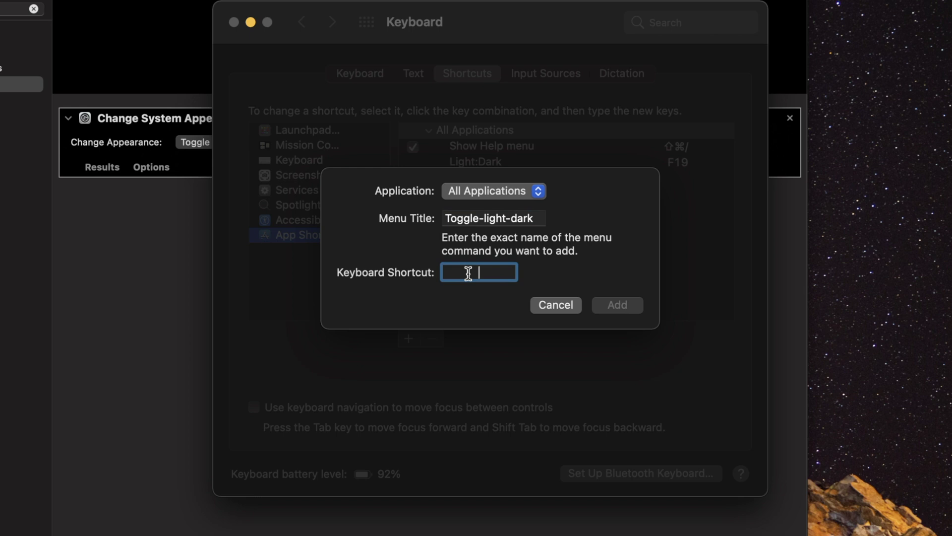
key(shift+super+d)
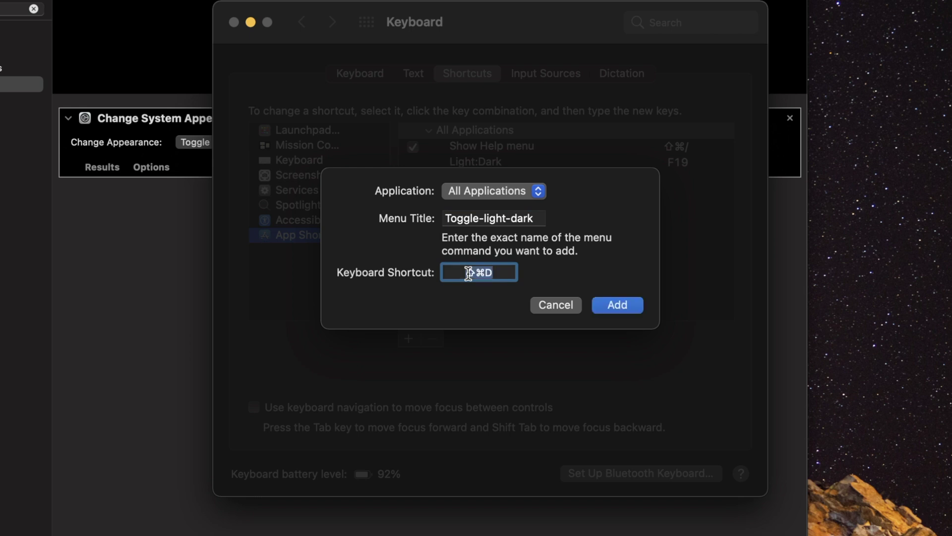
click(624, 307)
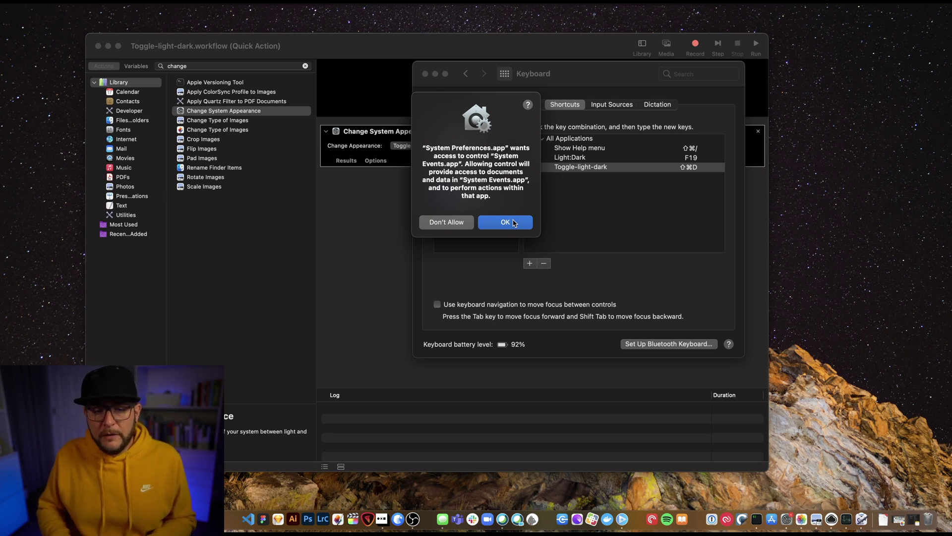
- Allow System Preferences to control System Events, and test the Toggle-light-dark shortcut by switching the appearance several times
click(514, 223)
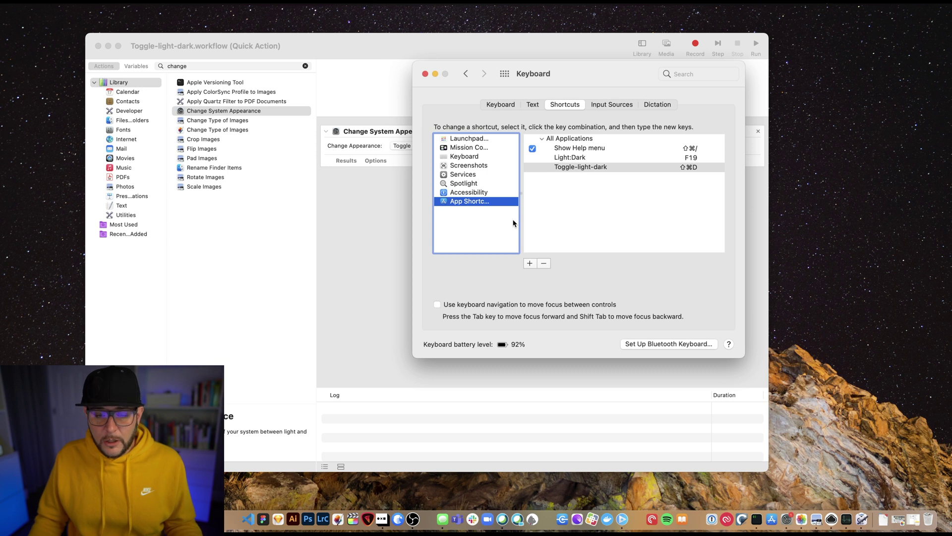
key(shift+super+d)
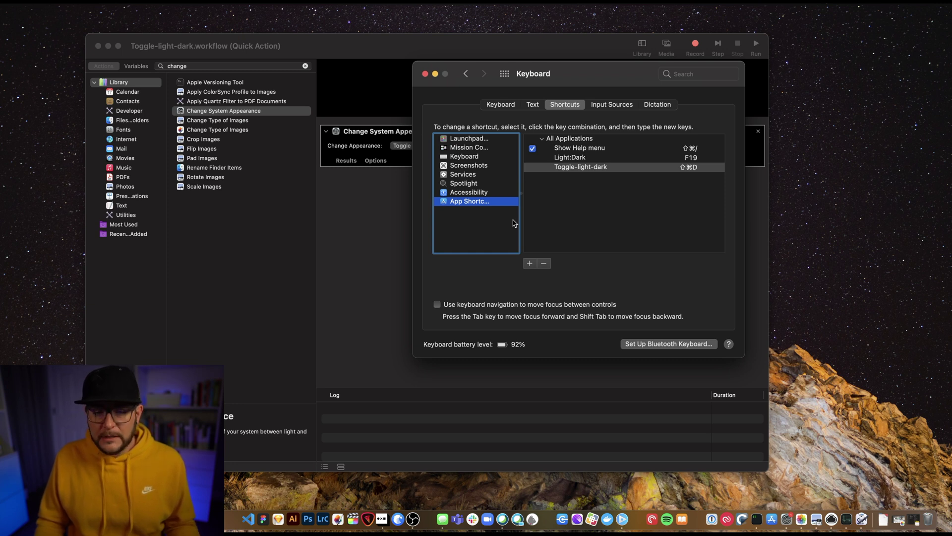
key(shift+super+d)
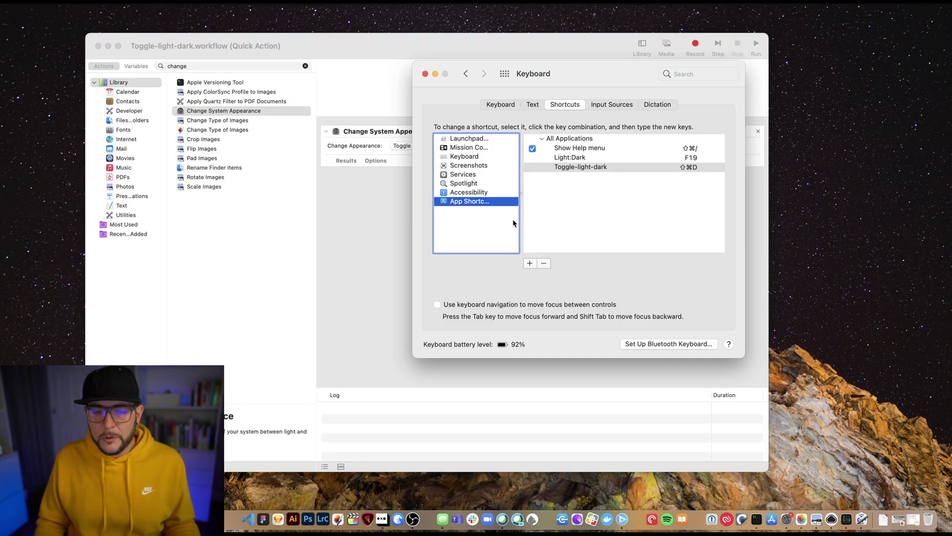
key(shift+super+d)
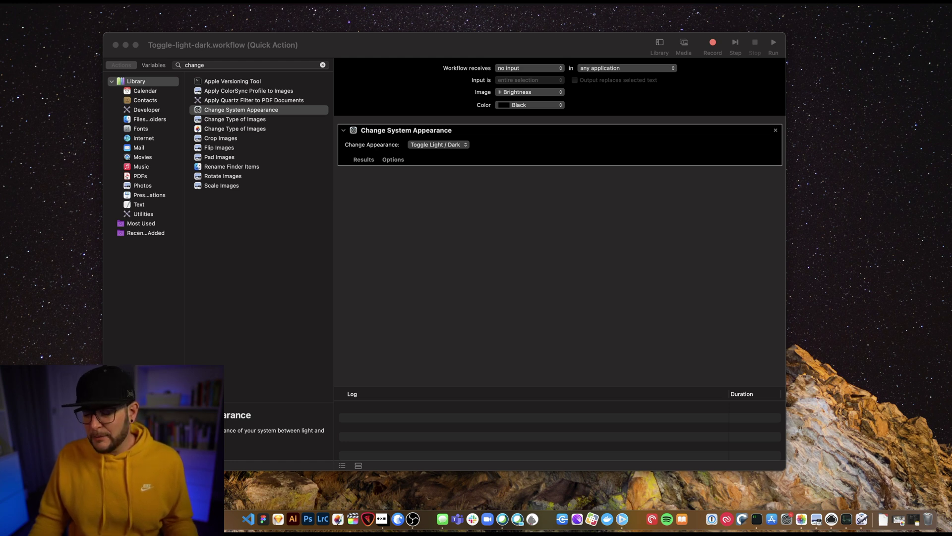
- Examine the Elgato Stream Deck product page, including its sections on controls, setup and key customization
key(super+Tab)
scroll(595, 158, down, 5)
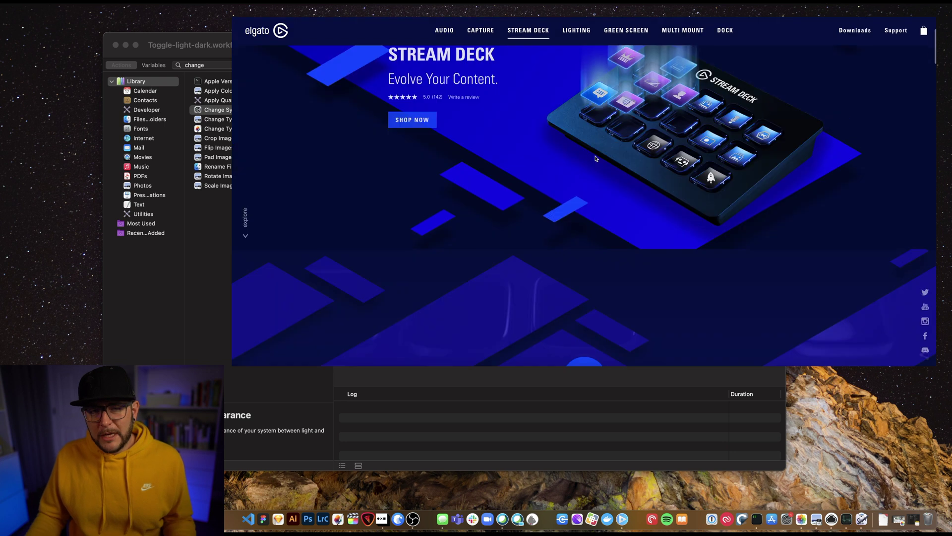
scroll(596, 158, down, 5)
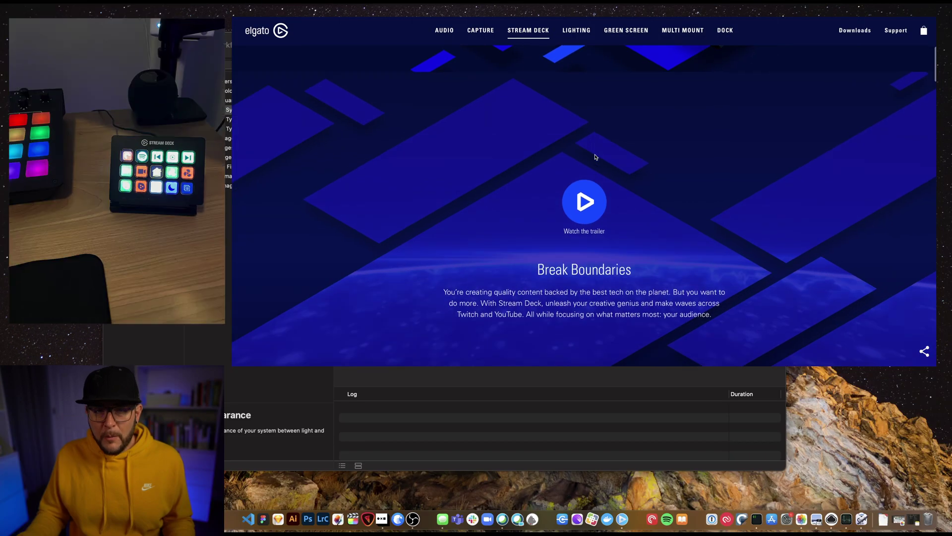
scroll(595, 157, down, 6)
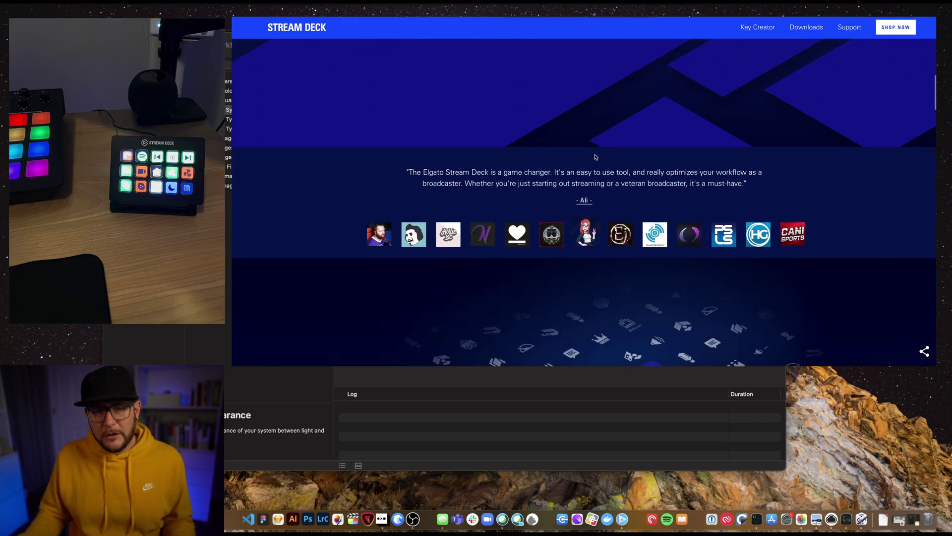
scroll(595, 158, down, 6)
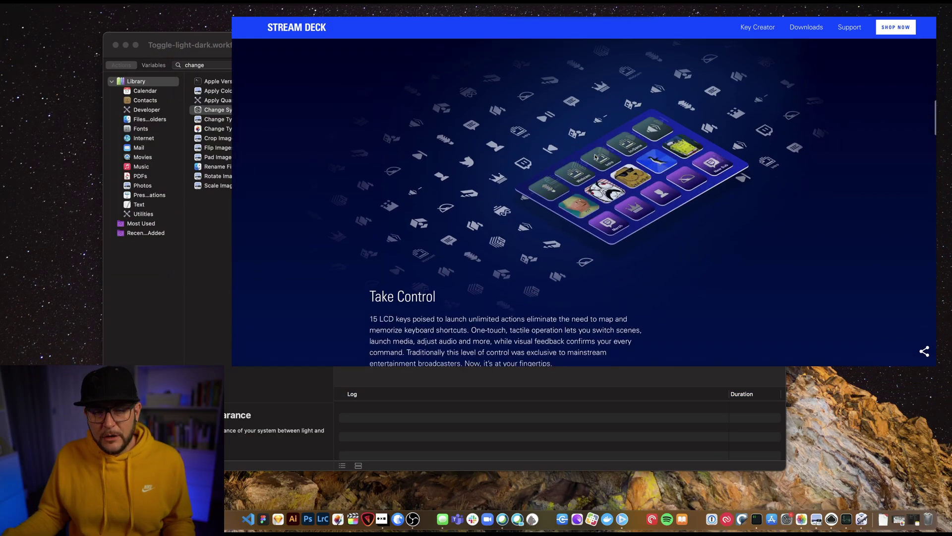
scroll(596, 158, down, 6)
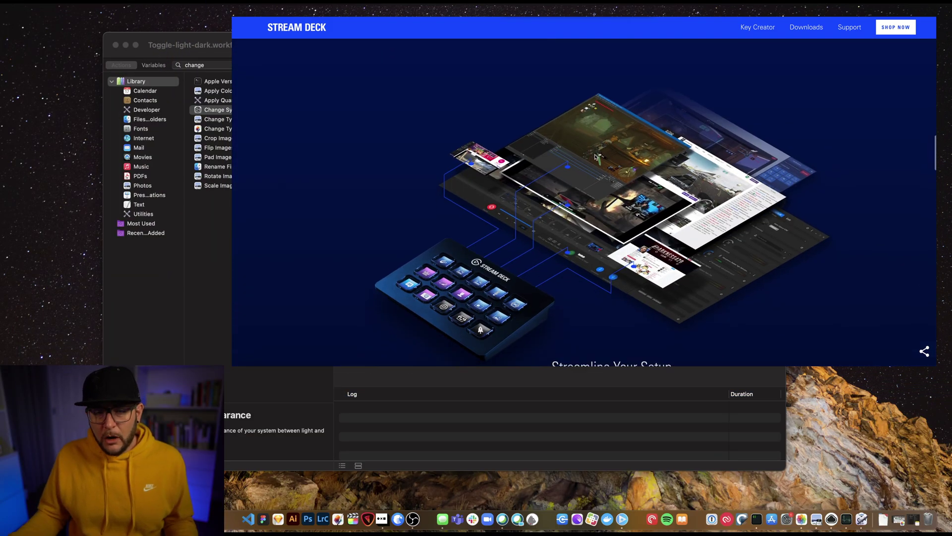
scroll(595, 157, down, 3)
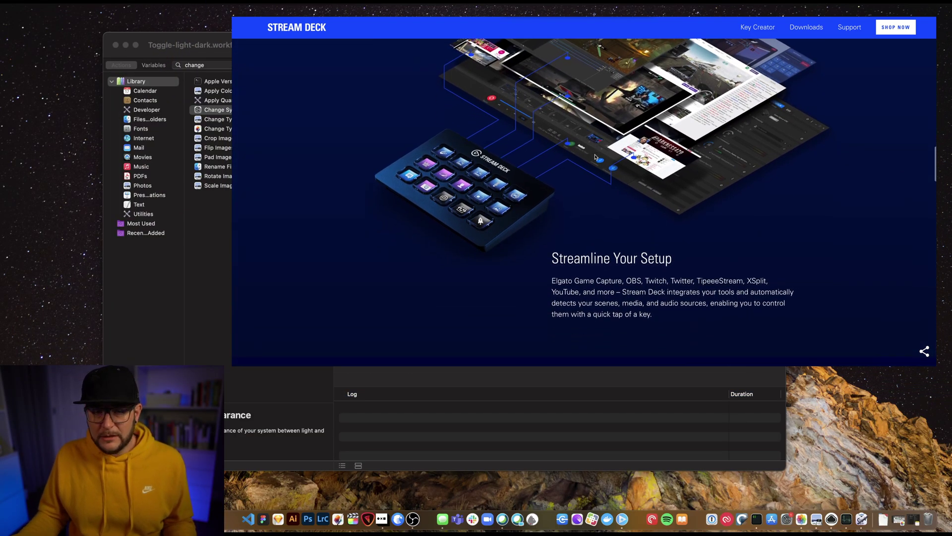
scroll(595, 158, down, 10)
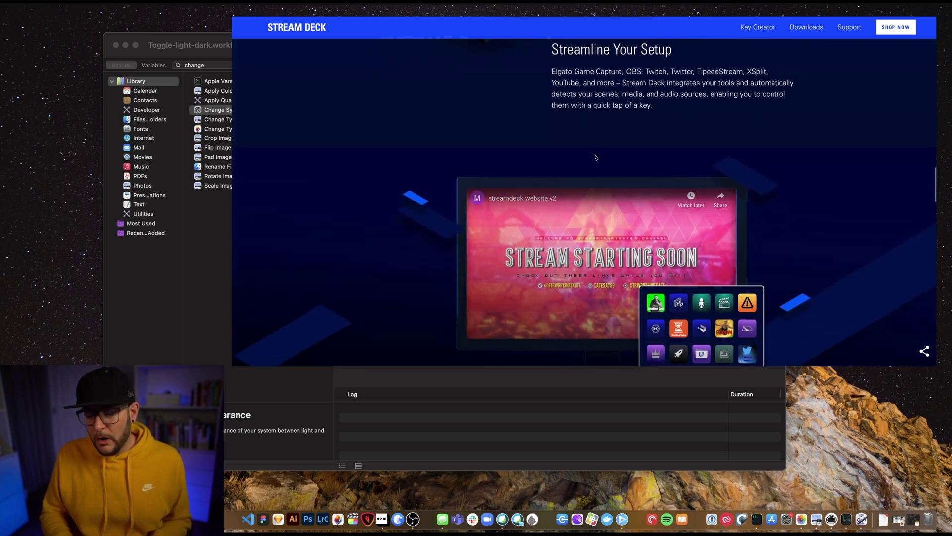
scroll(595, 158, down, 4)
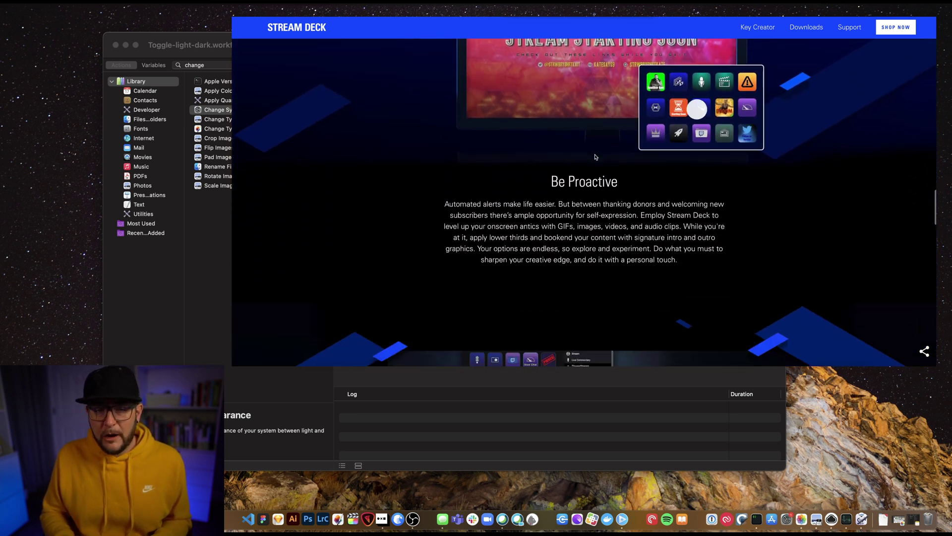
scroll(595, 157, down, 4)
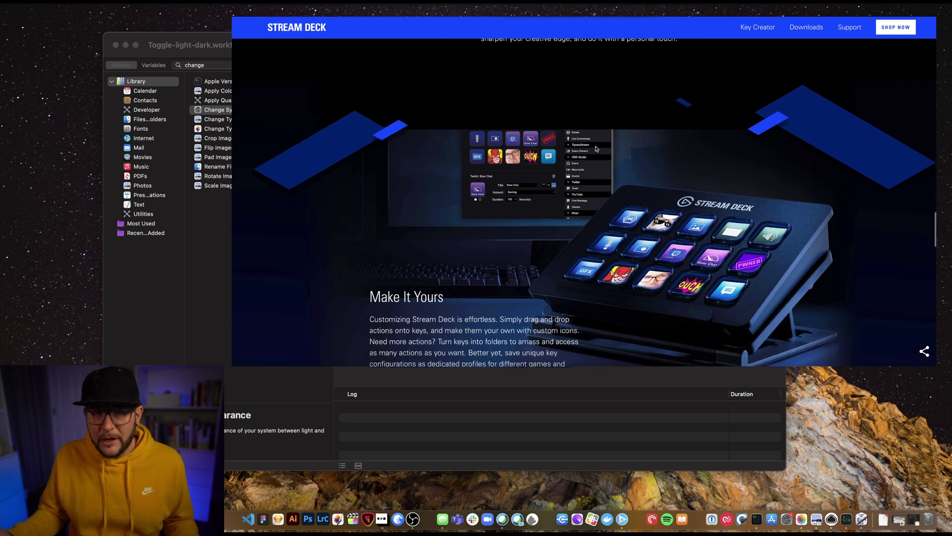
scroll(595, 148, down, 2)
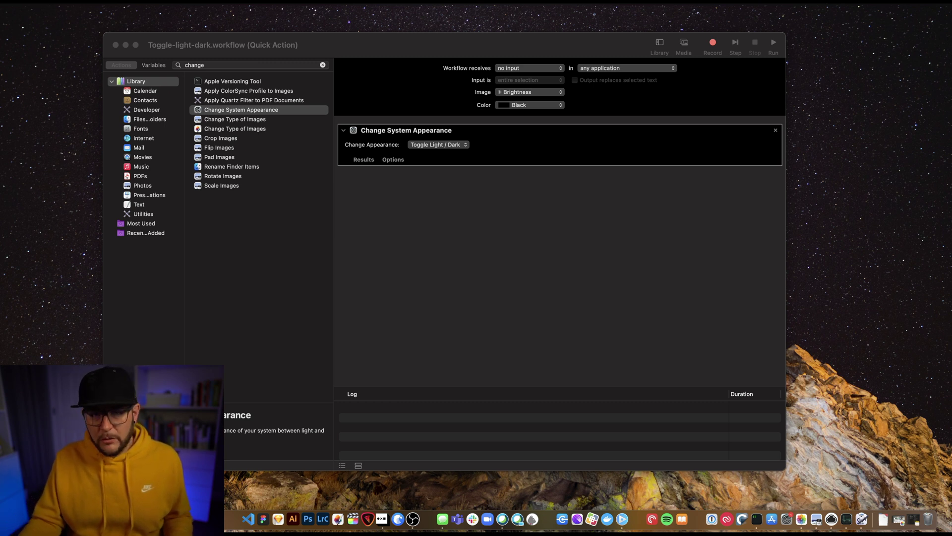
- Switch to the Stream Deck app and select the Content Creation profile
click(590, 217)
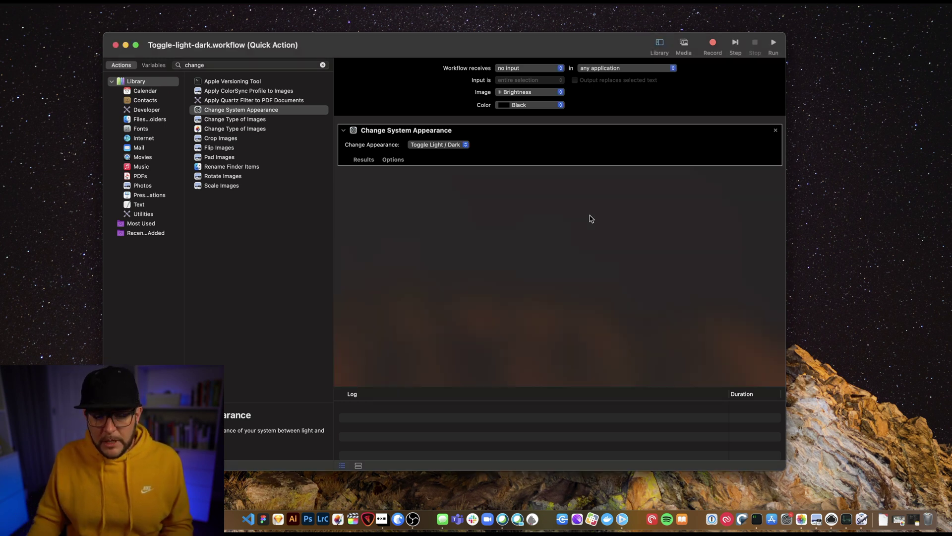
key(alt+space)
text(Stream)
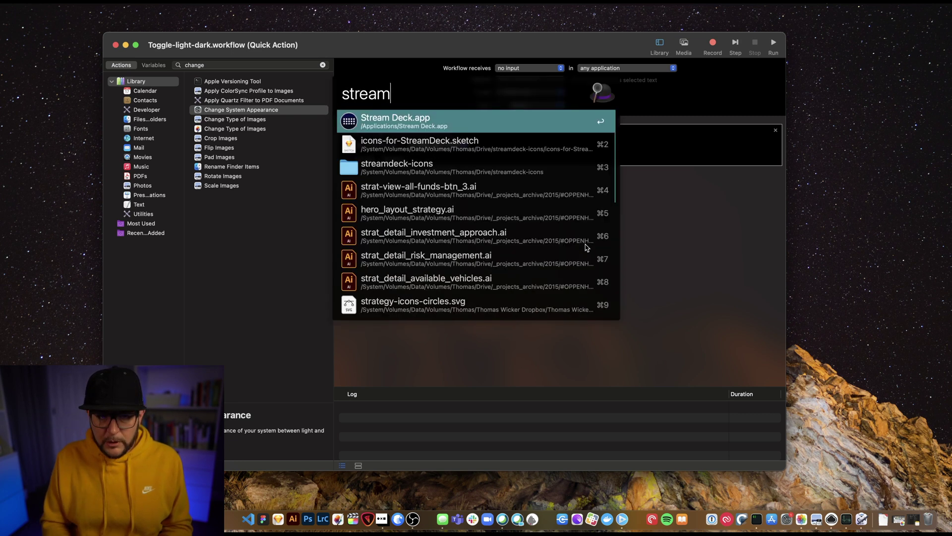
key(Return)
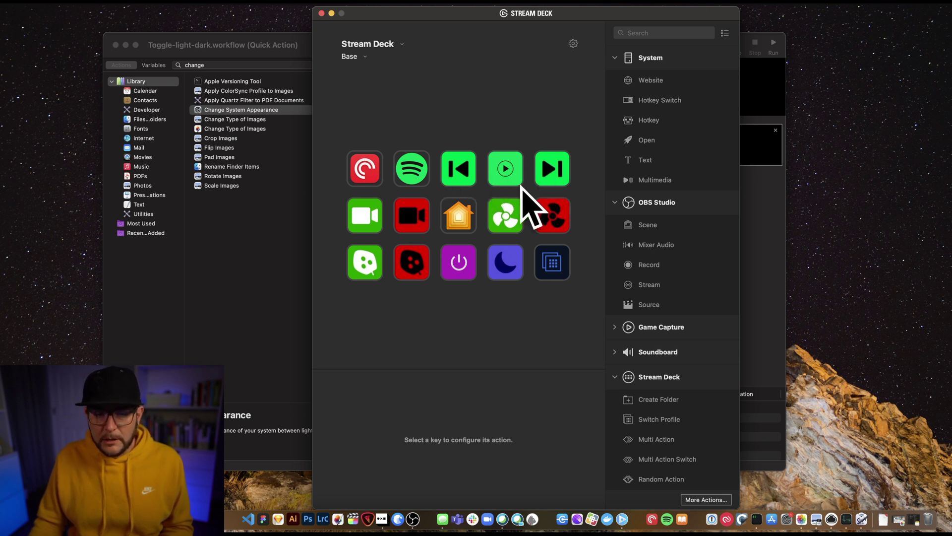
click(366, 57)
click(371, 89)
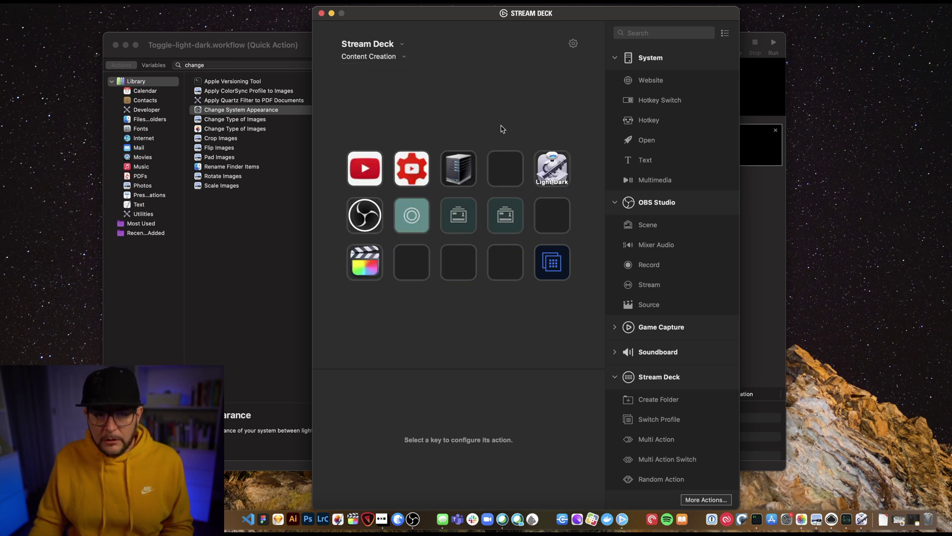
- Remove the existing Light:Dark action from the last key in the first row
click(562, 165)
key(Delete)
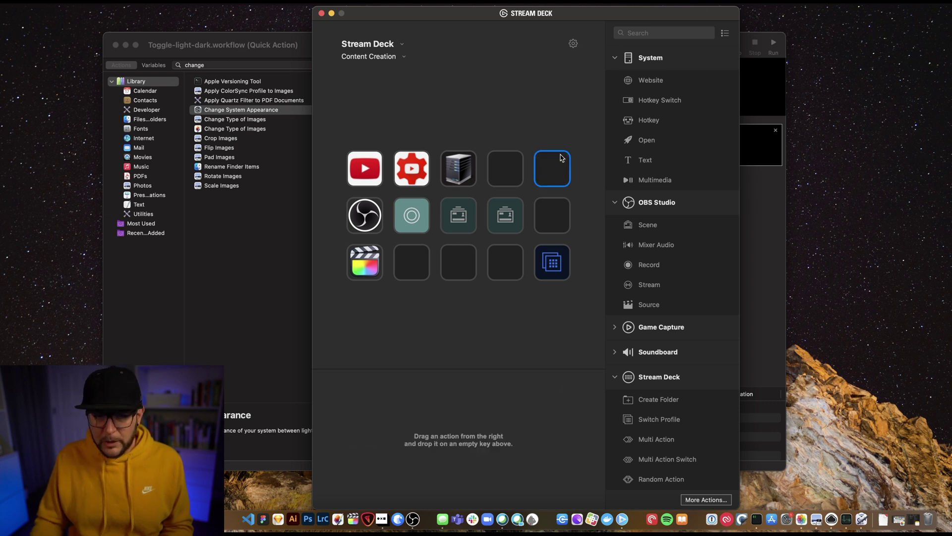
click(579, 143)
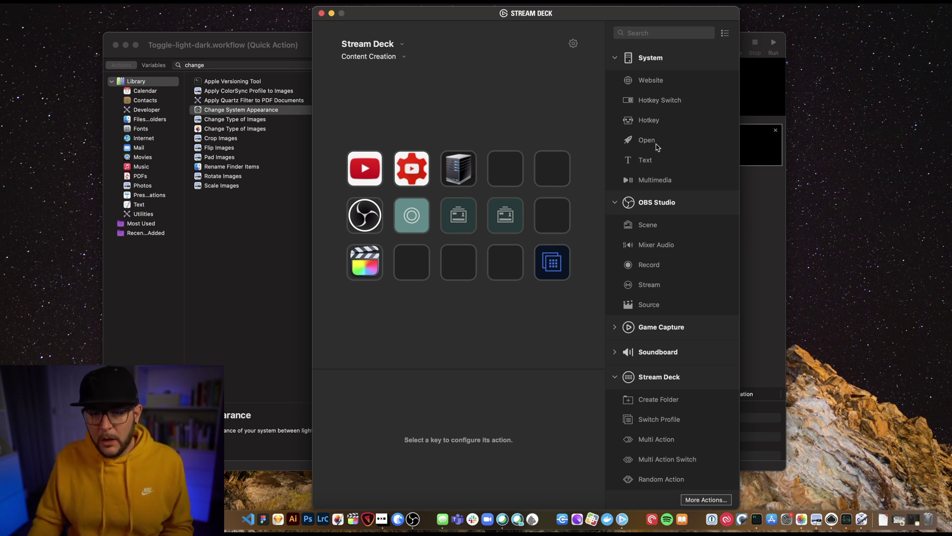
- Assign a System Open action to the empty last key in the first row and title it Toggle Light Dark Mode
drag(652, 144, 564, 176)
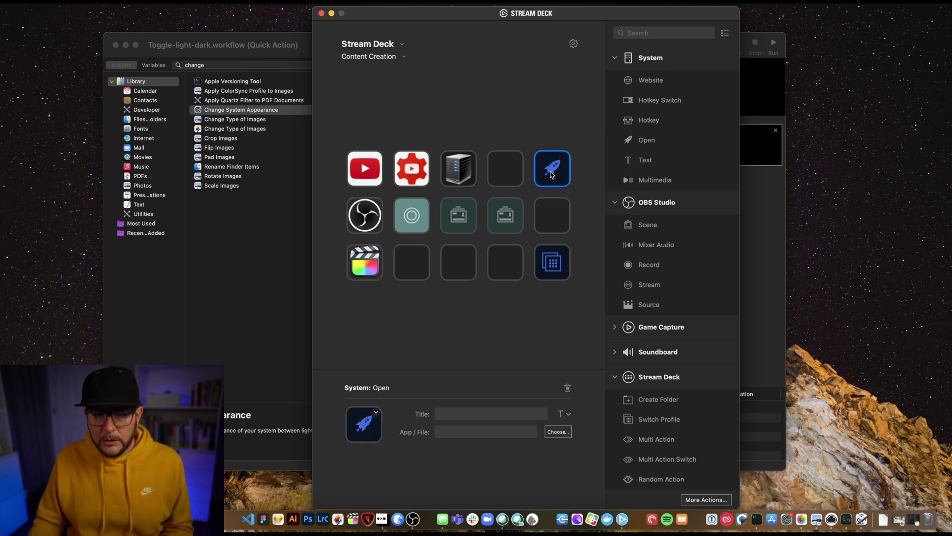
click(377, 413)
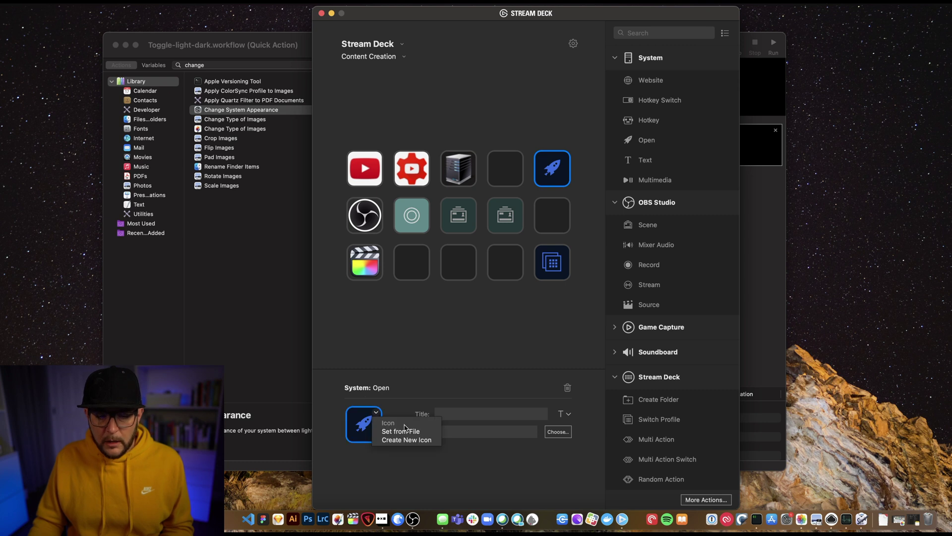
click(396, 398)
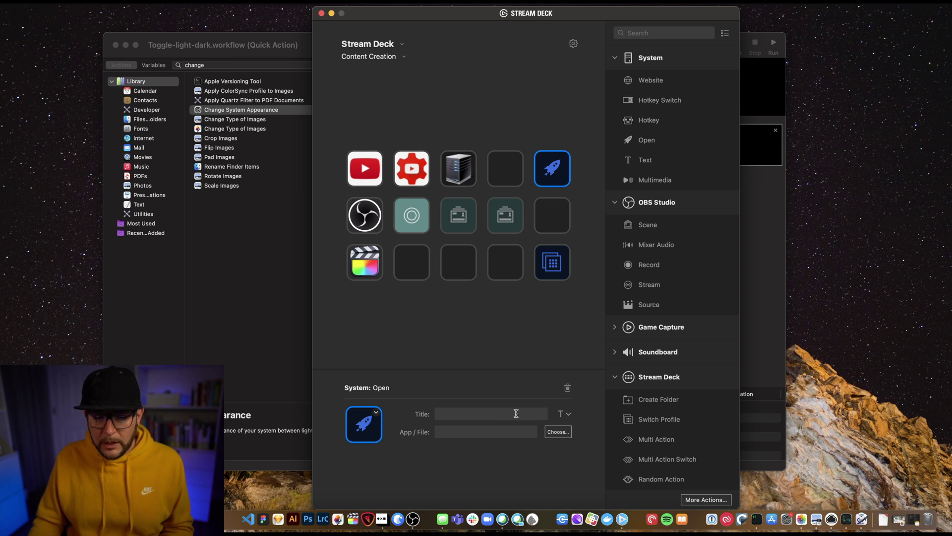
text(Toggle )
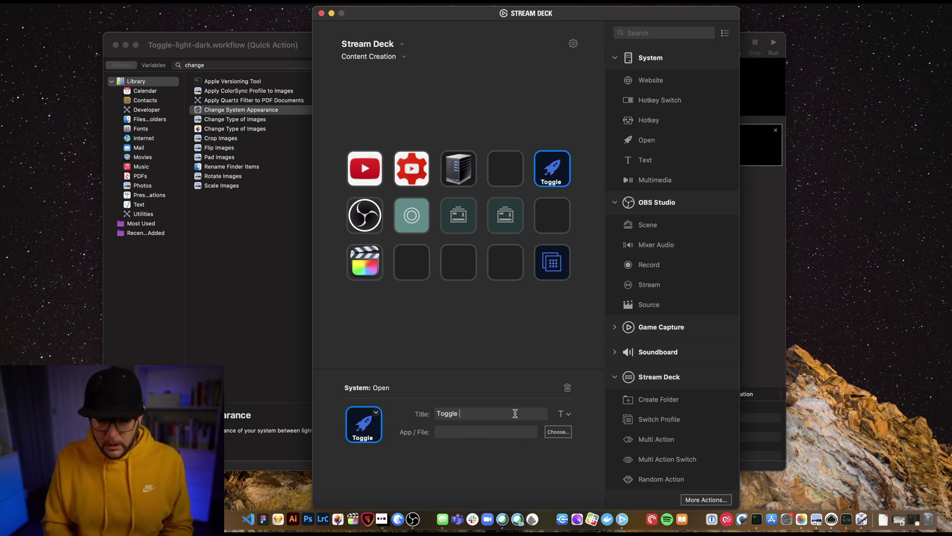
text(Light Dark Mode)
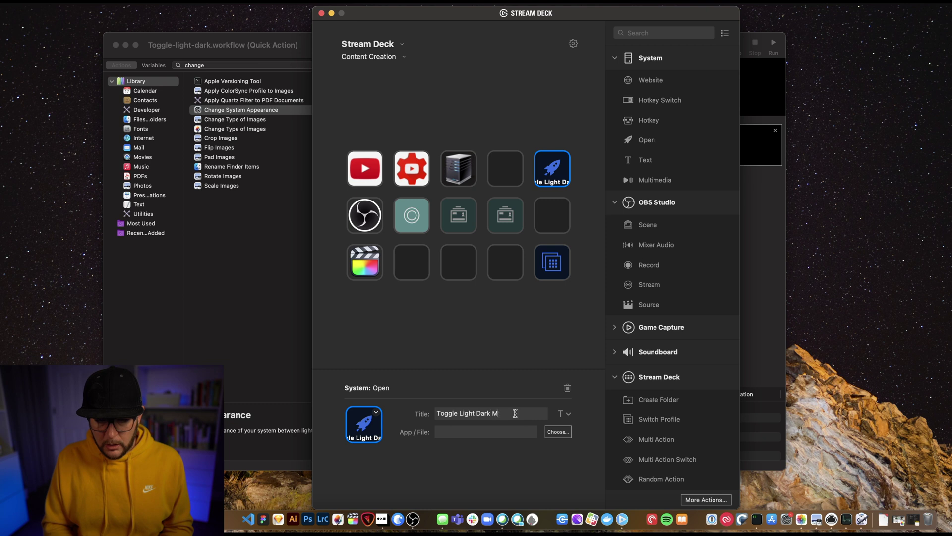
- Set the selected key's Open action to launch Light-Dark.app from the Applications folder
click(562, 433)
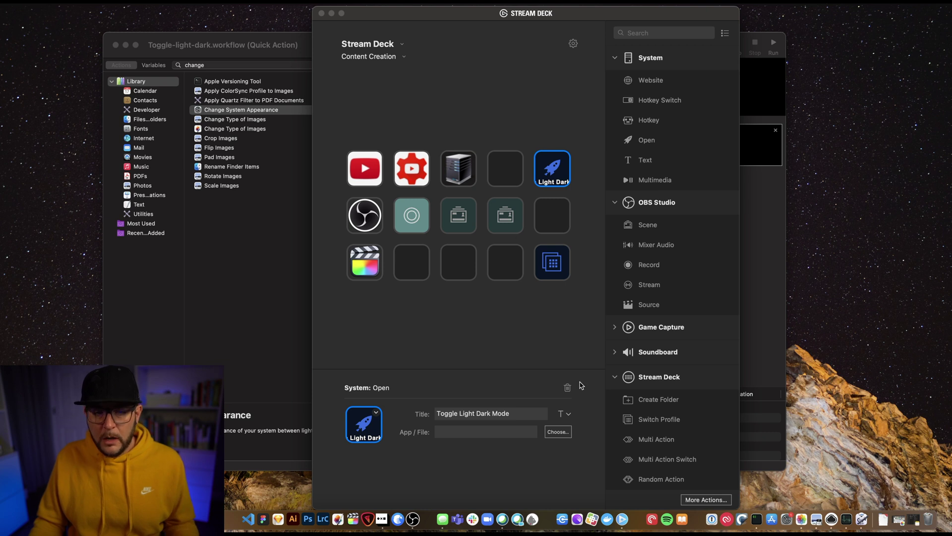
click(563, 433)
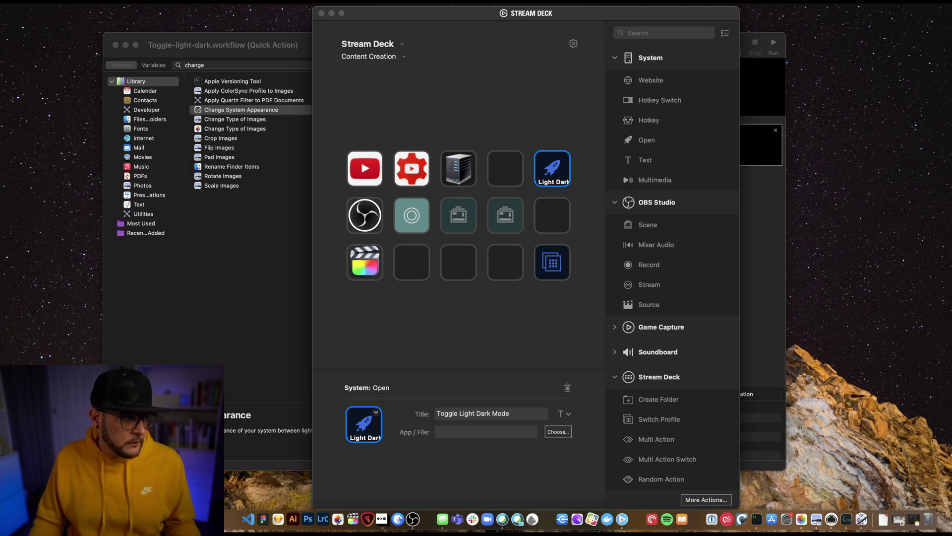
scroll(431, 215, down, 5)
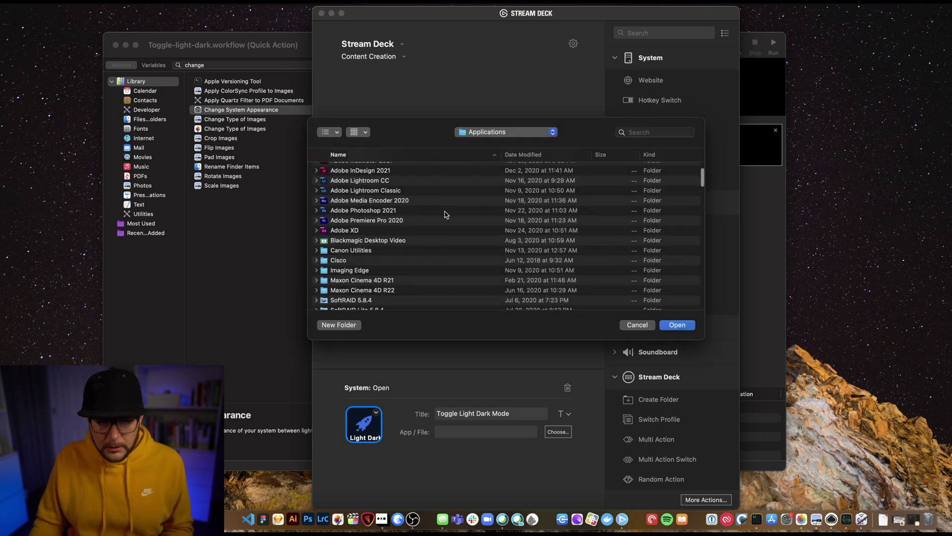
scroll(432, 215, down, 5)
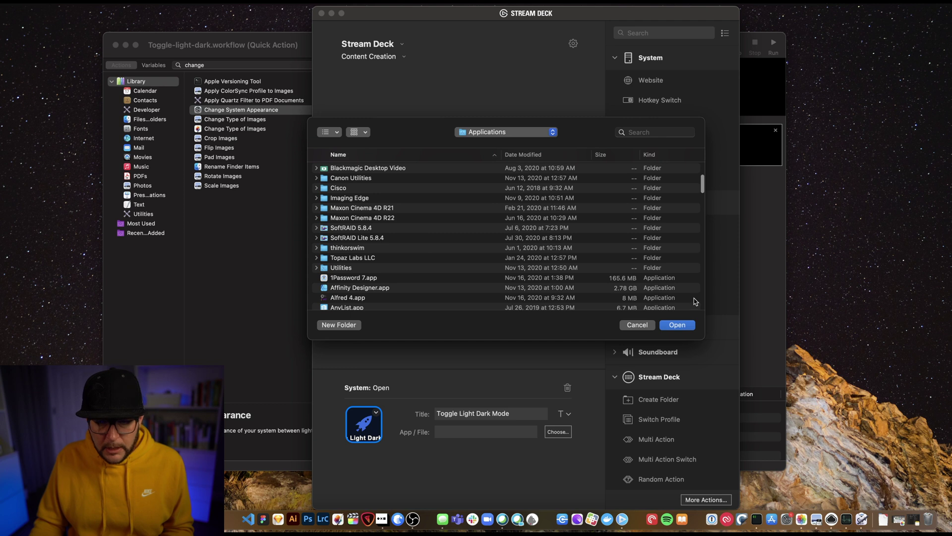
scroll(397, 233, down, 6)
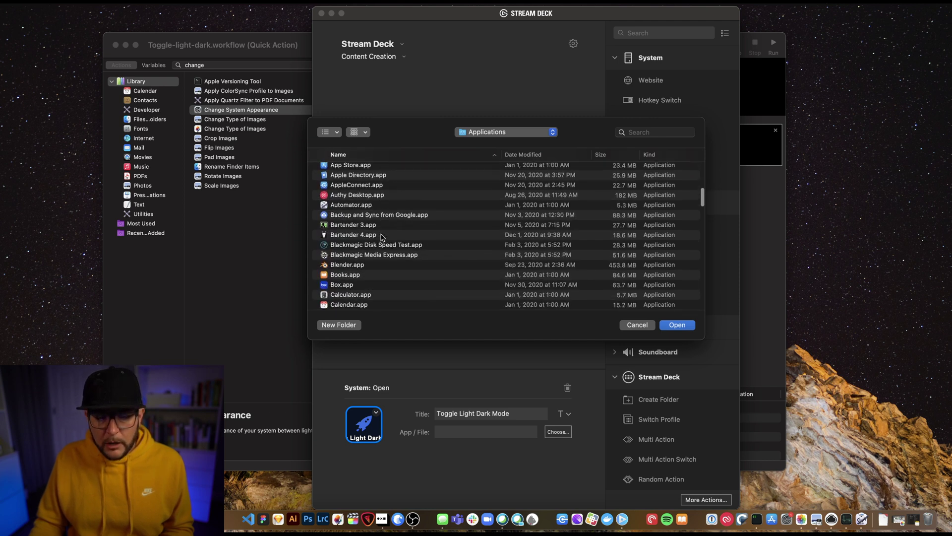
scroll(383, 237, down, 5)
scroll(404, 255, down, 15)
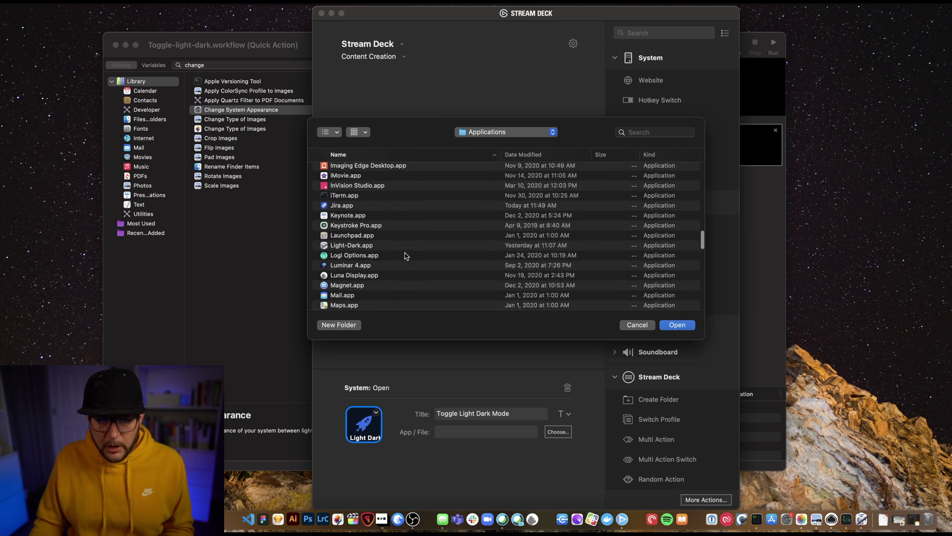
click(345, 245)
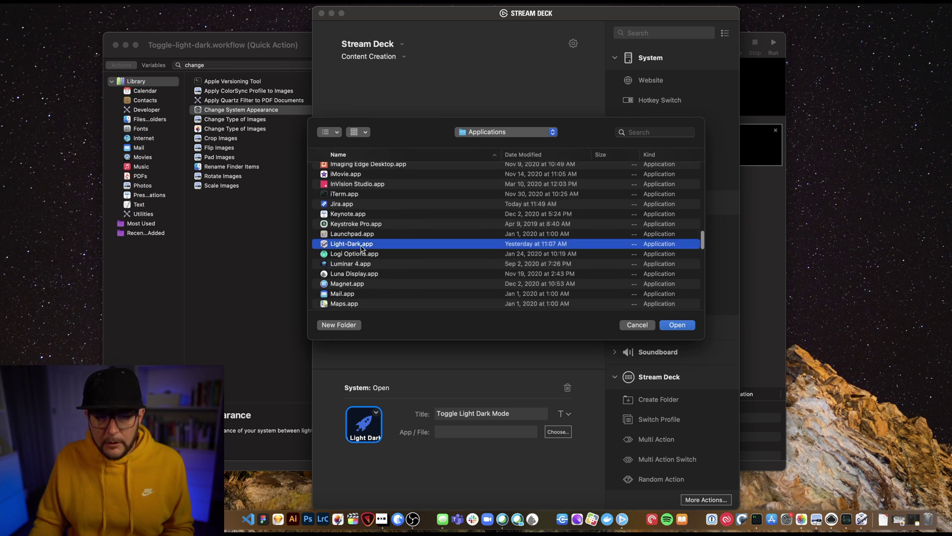
click(677, 324)
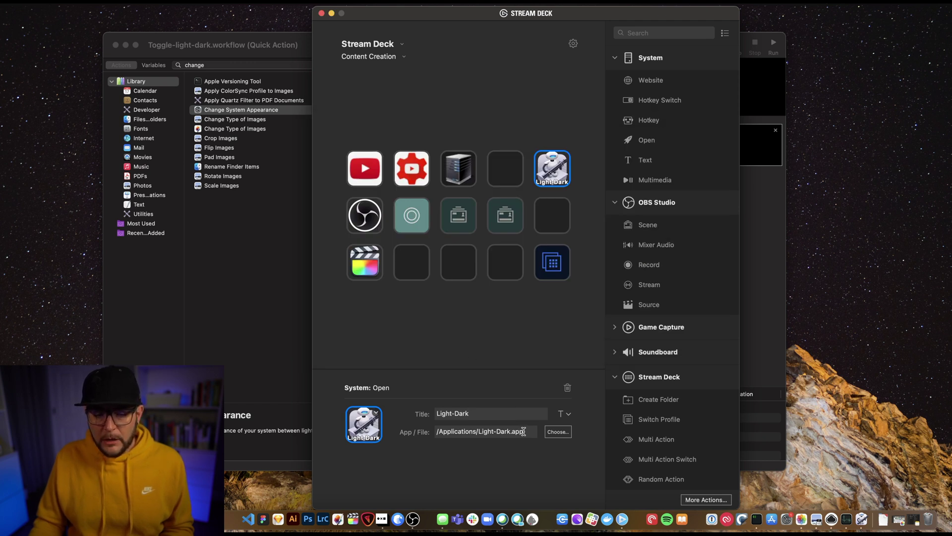
drag(523, 431, 448, 425)
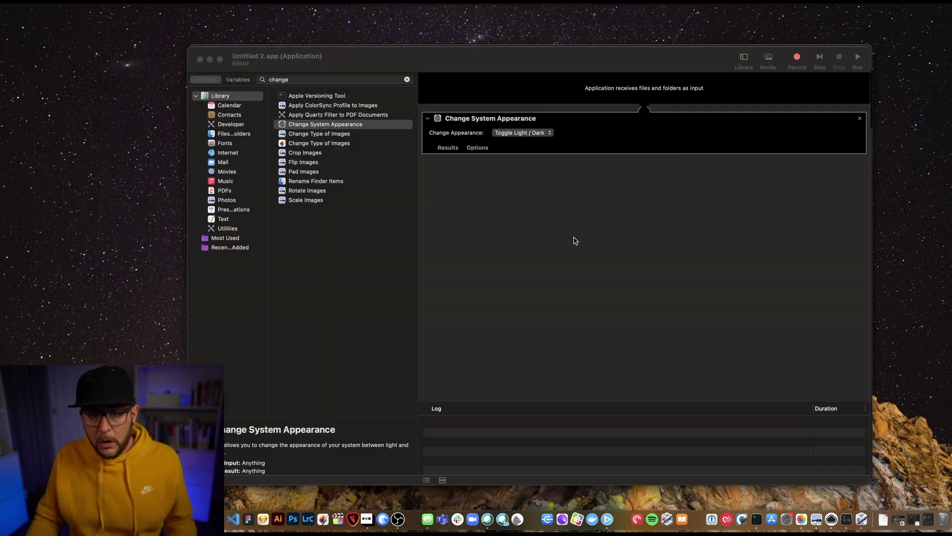
- Switch to Automator, read the Quick Action and Application descriptions among the new document types, and close the chooser without creating a document
click(436, 173)
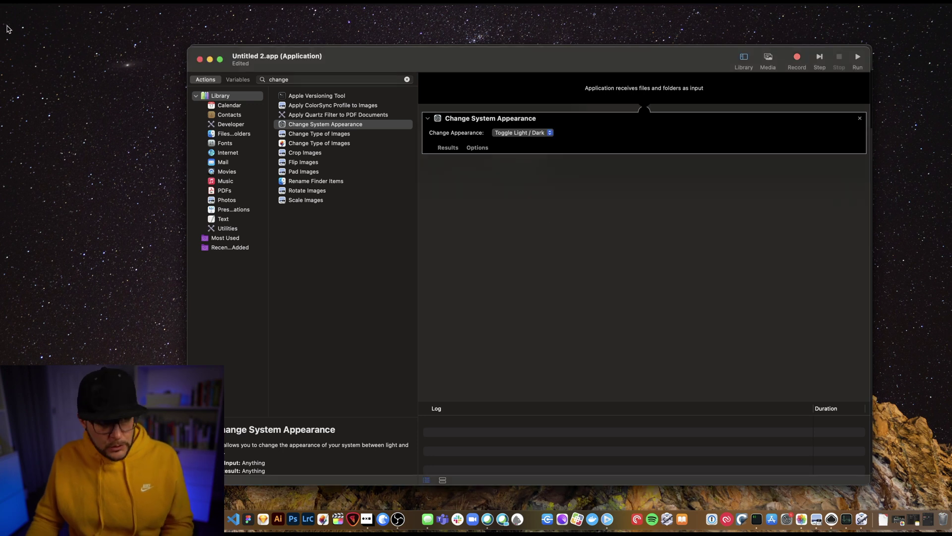
key(super+n)
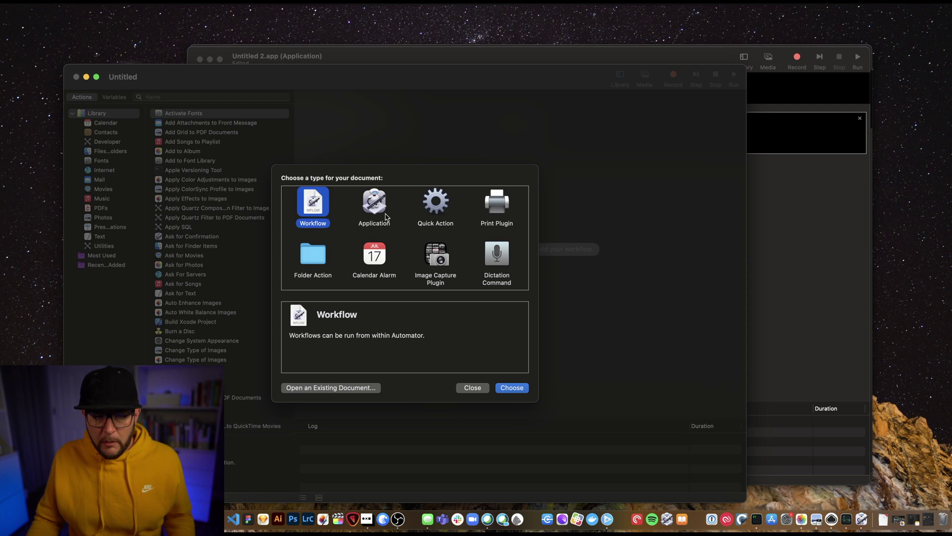
click(440, 205)
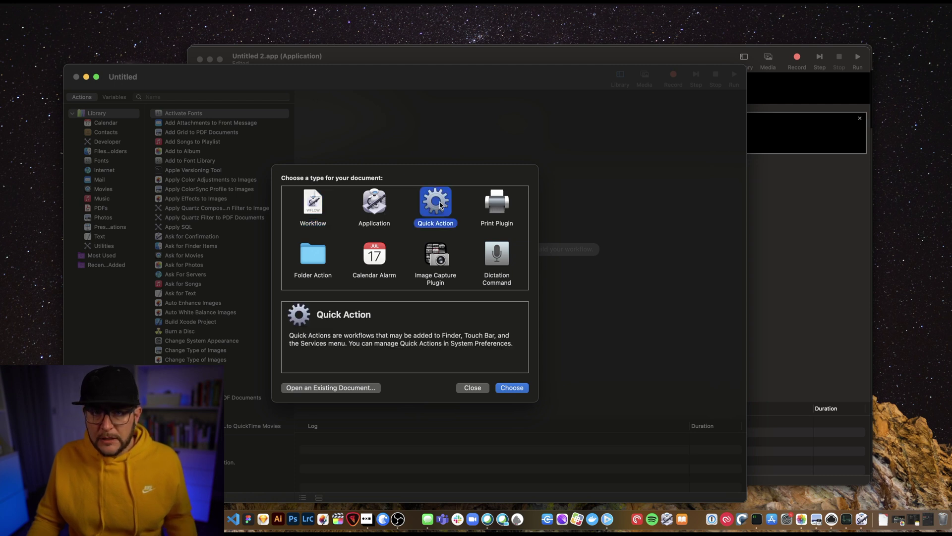
click(378, 204)
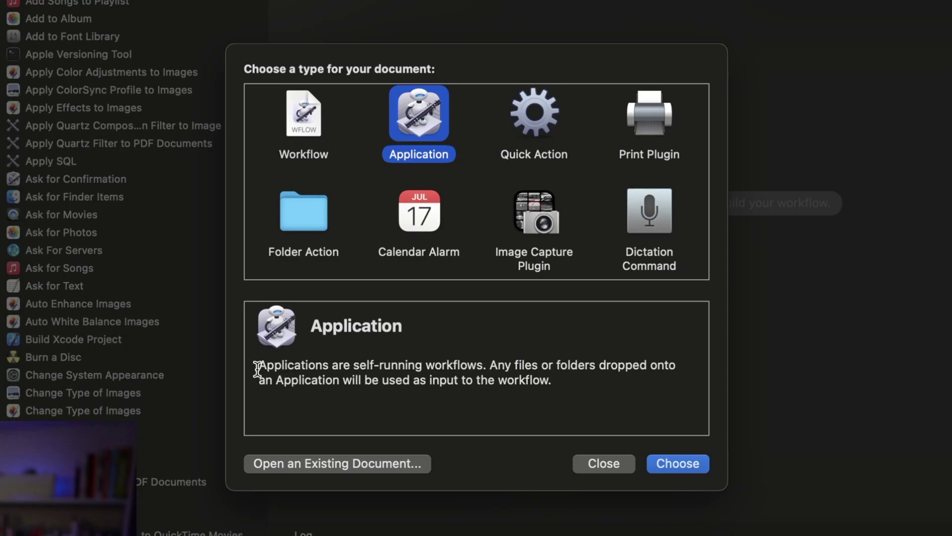
drag(289, 335, 456, 341)
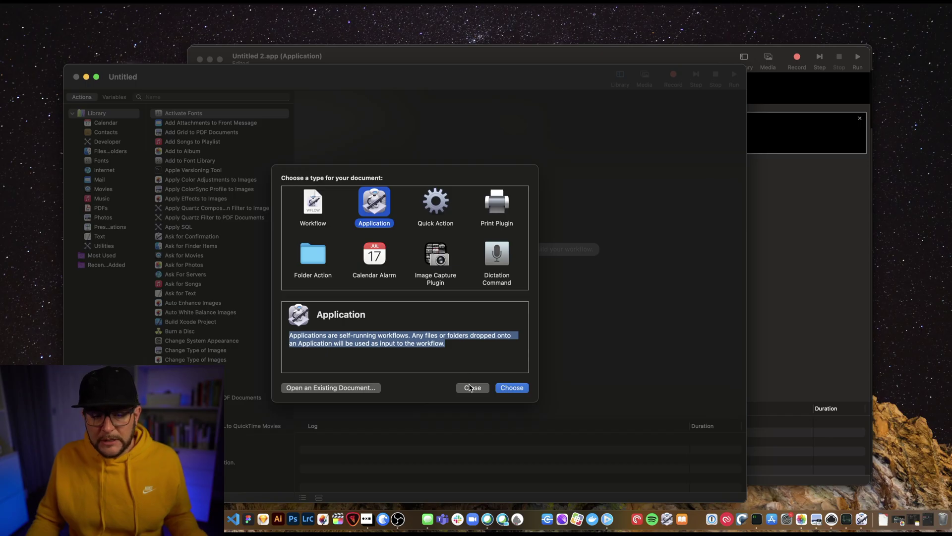
click(607, 463)
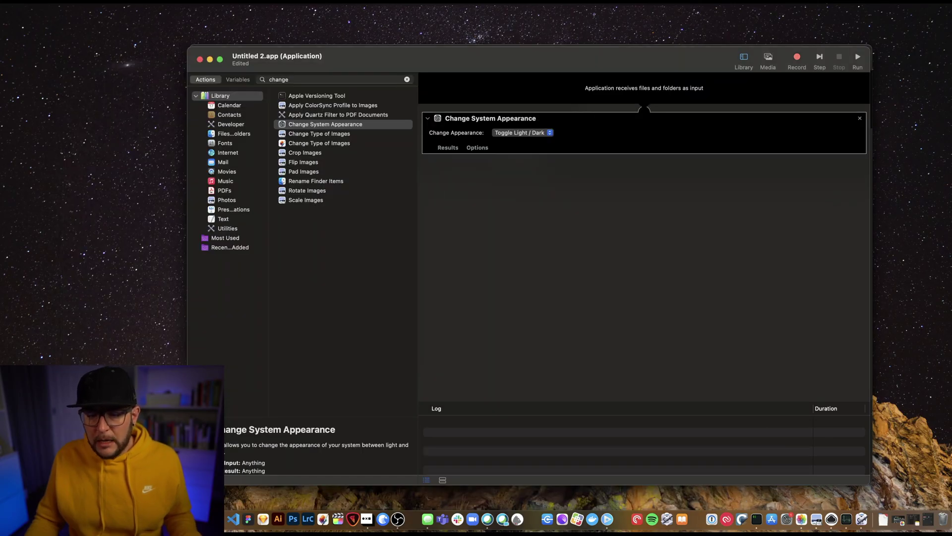
- Check the Change Appearance options of the Change System Appearance action, keeping Toggle Light / Dark selected
drag(693, 251, 294, 523)
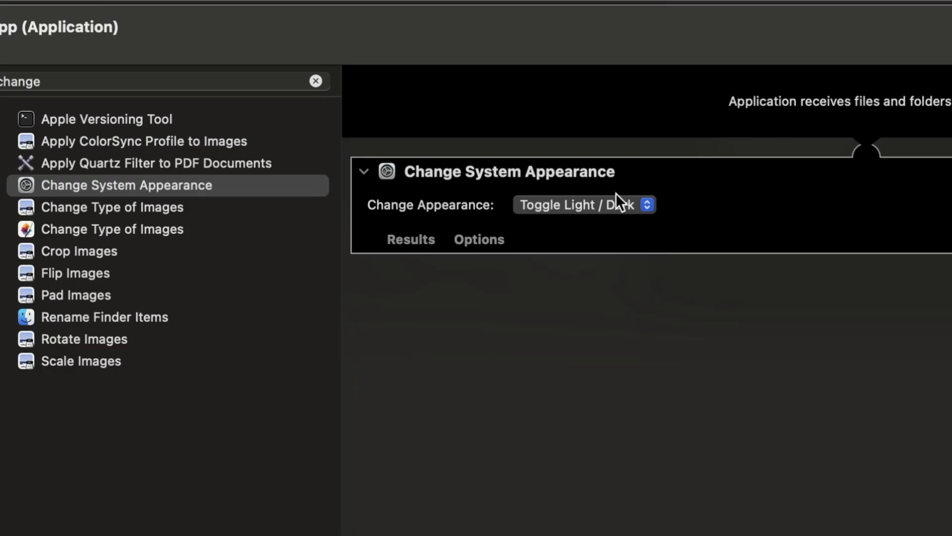
click(617, 202)
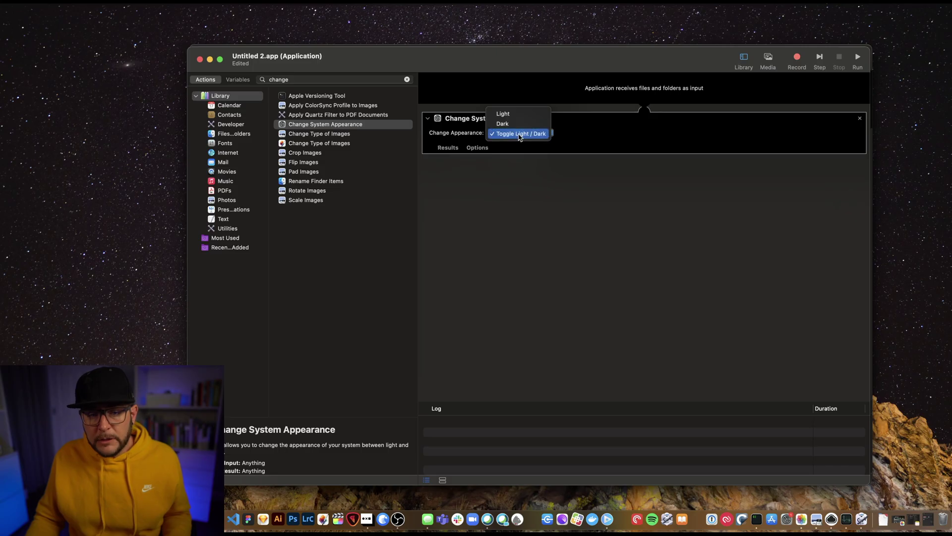
click(581, 204)
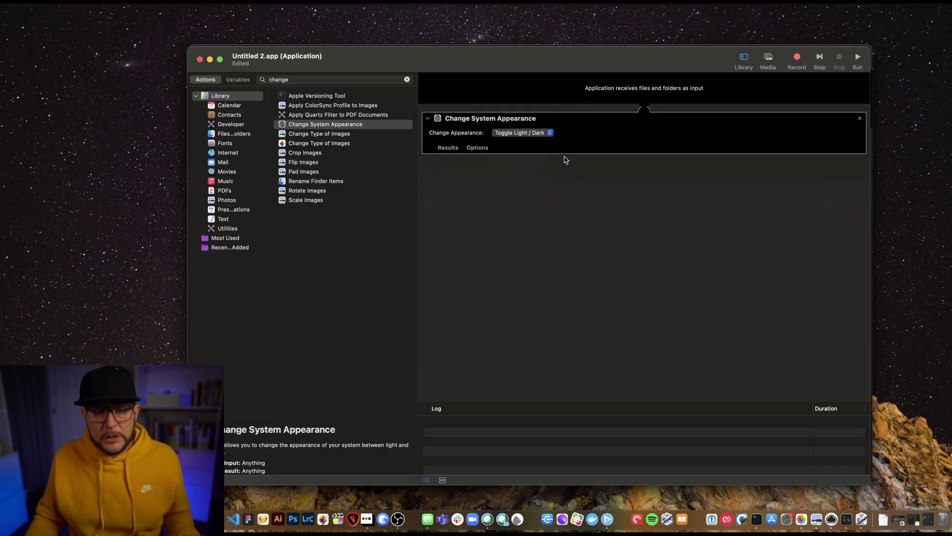
- Save the workflow as an application named toggle-light-dark in the Applications folder
key(super+s)
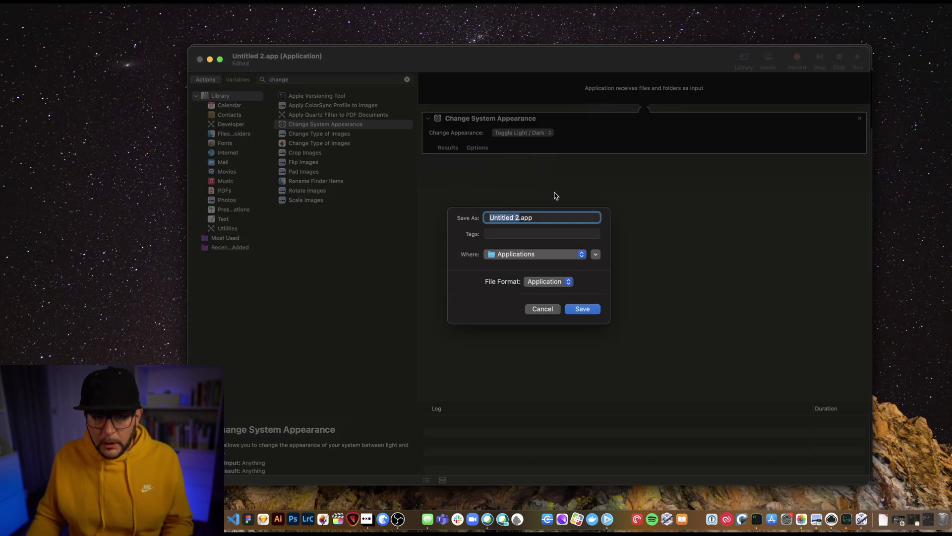
text(toggle-)
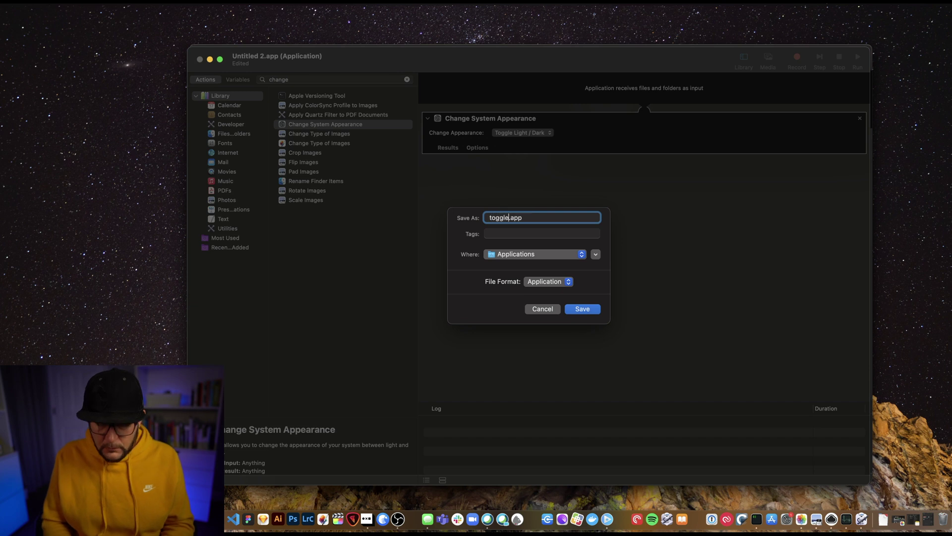
text(light-dark)
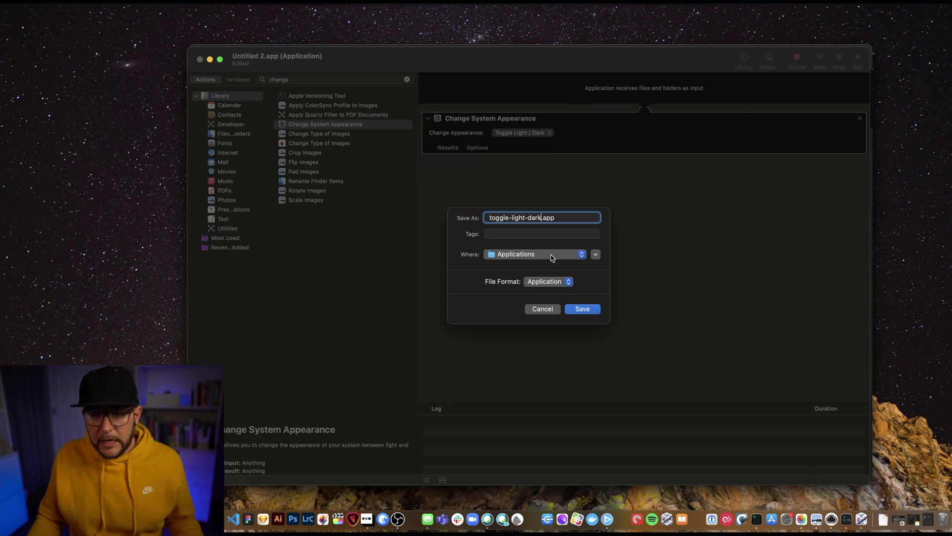
click(586, 309)
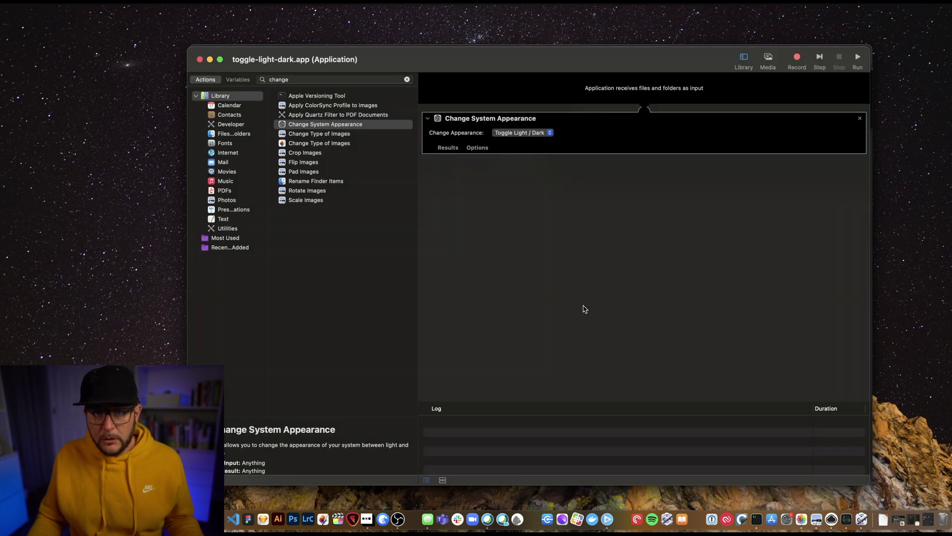
- Run toggle-light-dark.app from the Applications folder in Finder and place it in the Dock
key(super+shift+a)
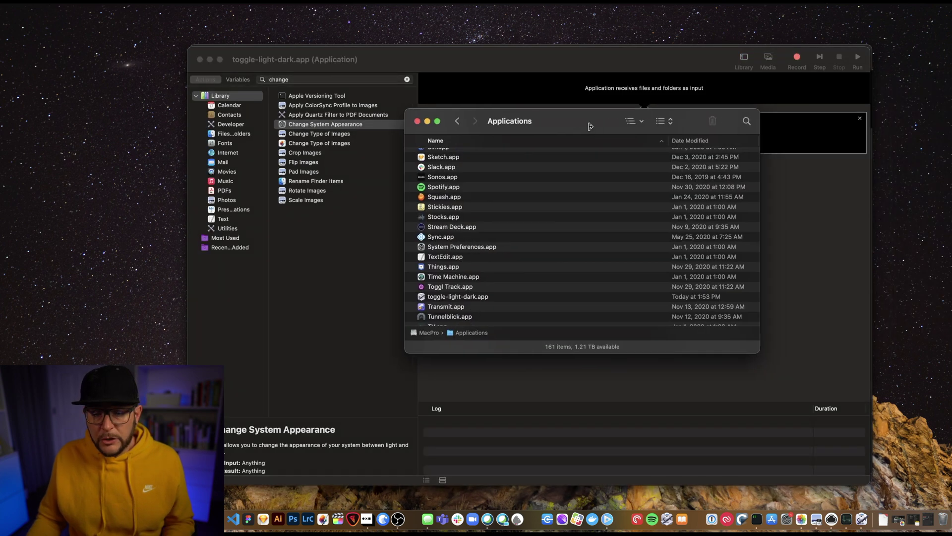
scroll(456, 233, down, 10)
scroll(286, 254, down, 5)
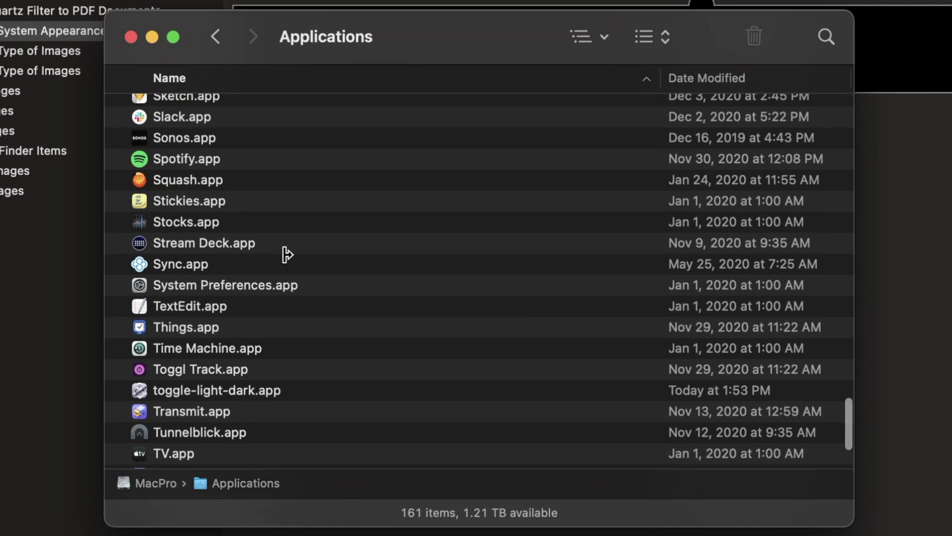
click(289, 296)
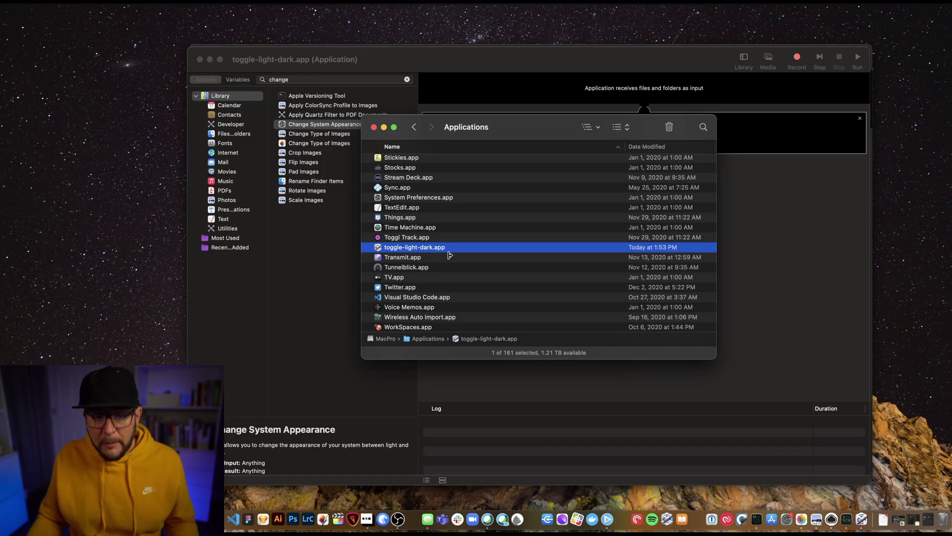
double_click(423, 250)
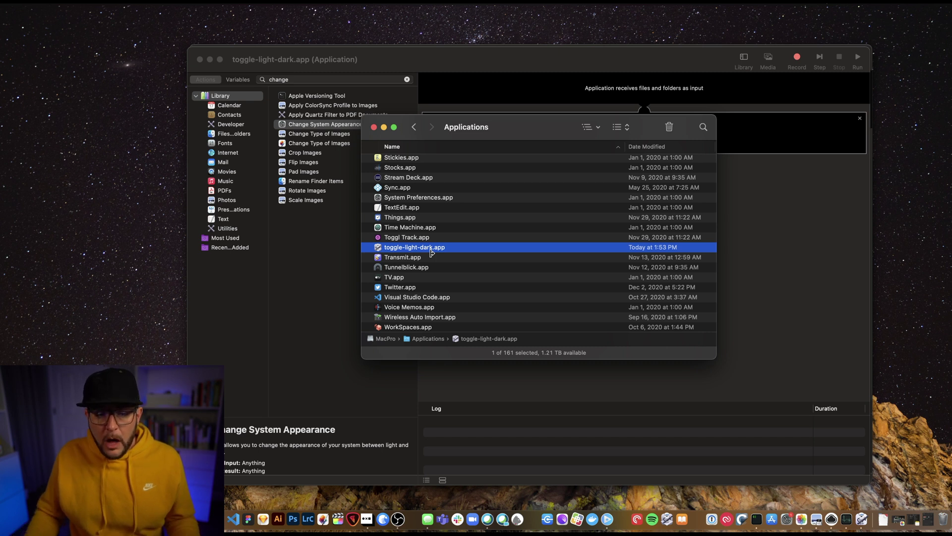
drag(397, 251, 667, 518)
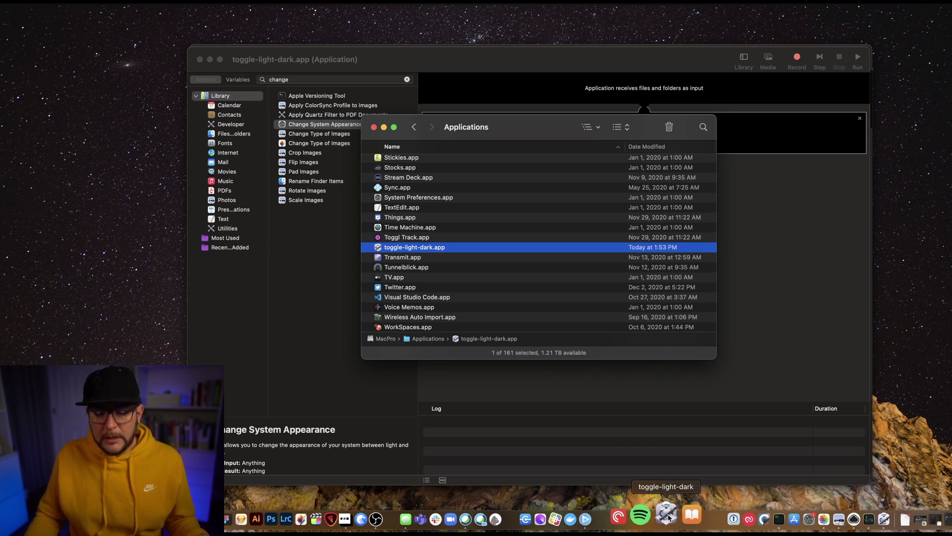